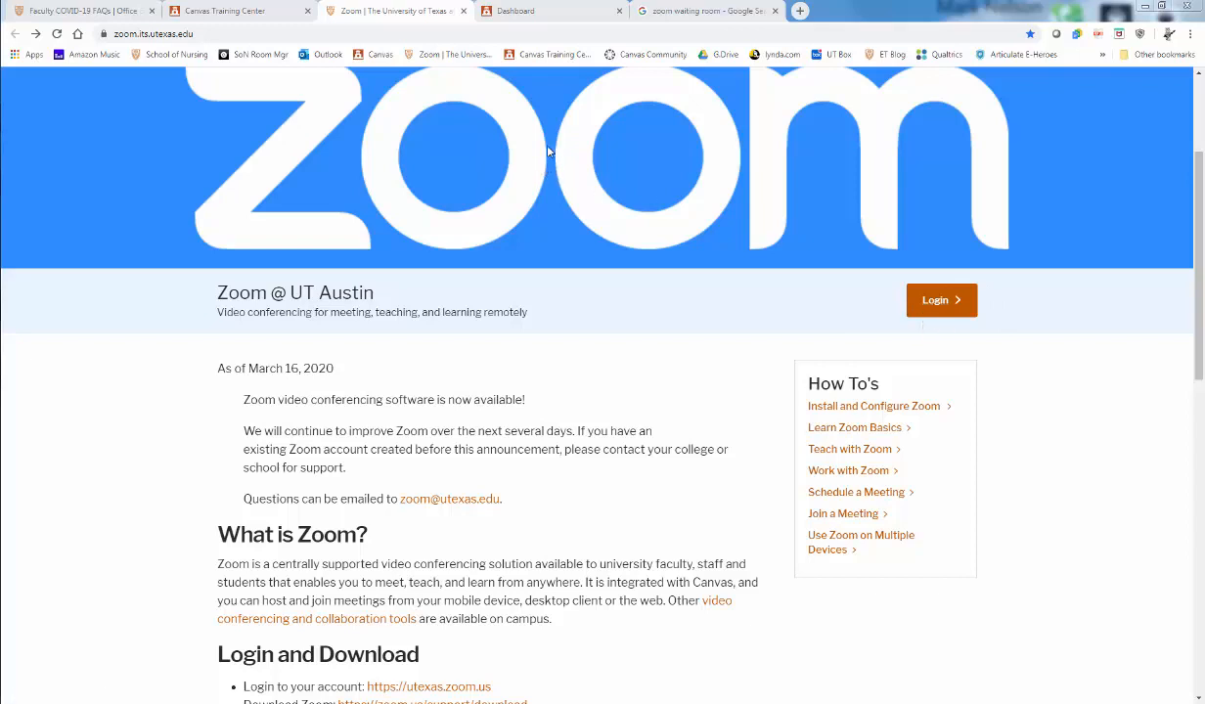
# Log in to Zoom from the UT Austin Zoom page at zoom.its.utexas.edu
pyautogui.click(528, 12)
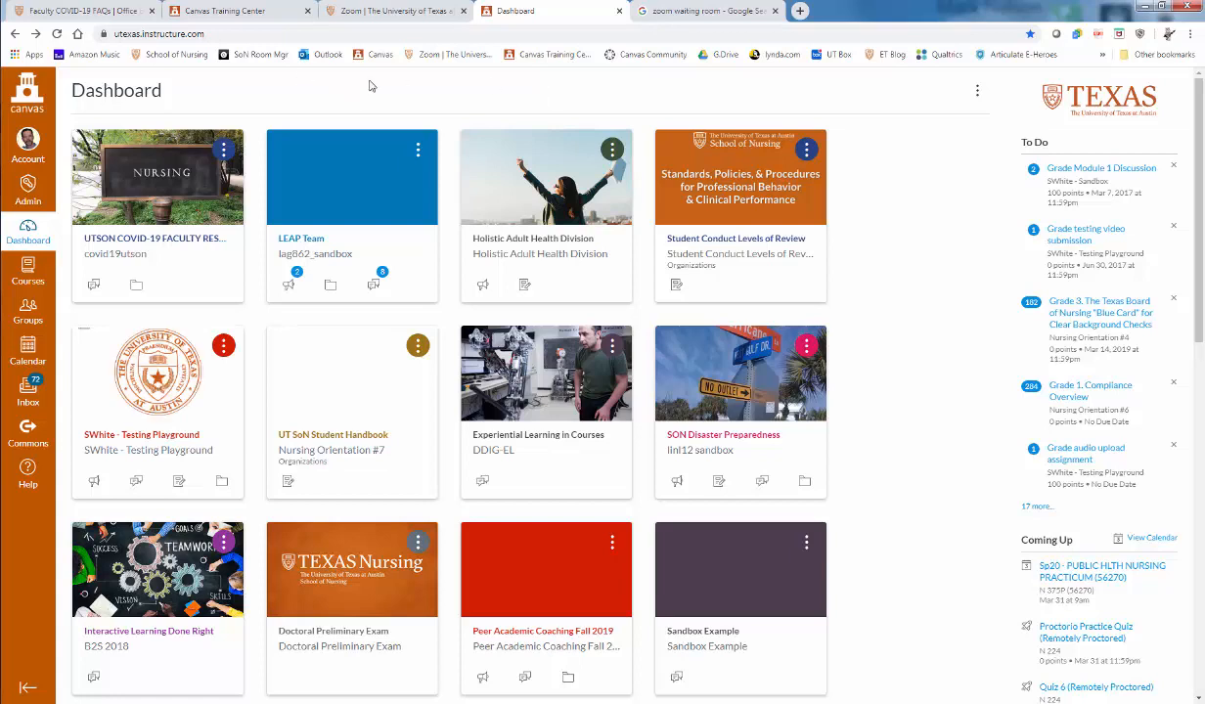
pyautogui.click(387, 12)
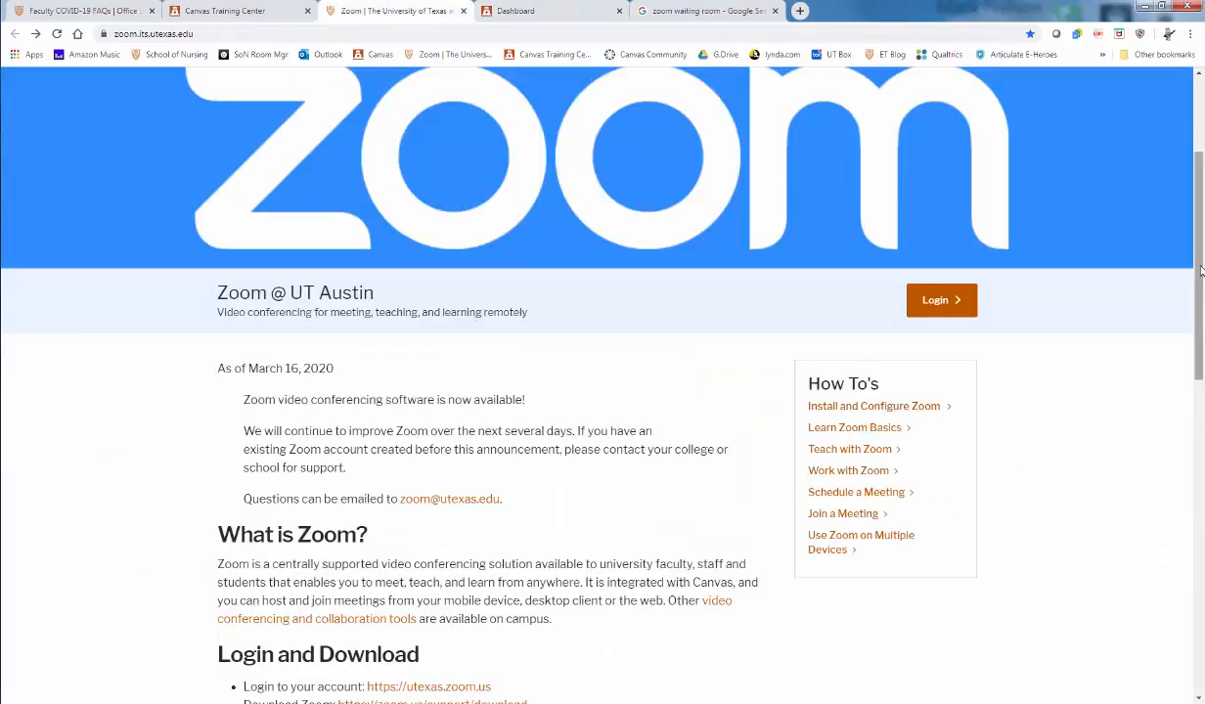
pyautogui.moveTo(1201, 266); pyautogui.dragTo(1201, 177)
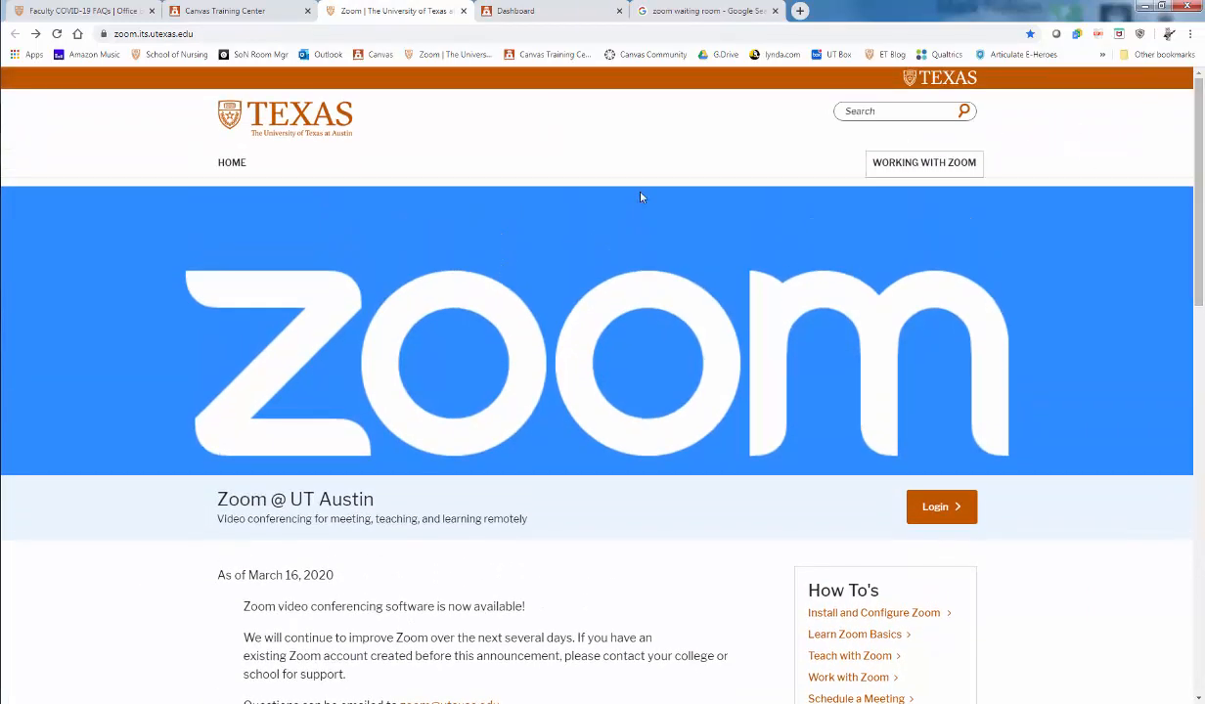
pyautogui.click(207, 32)
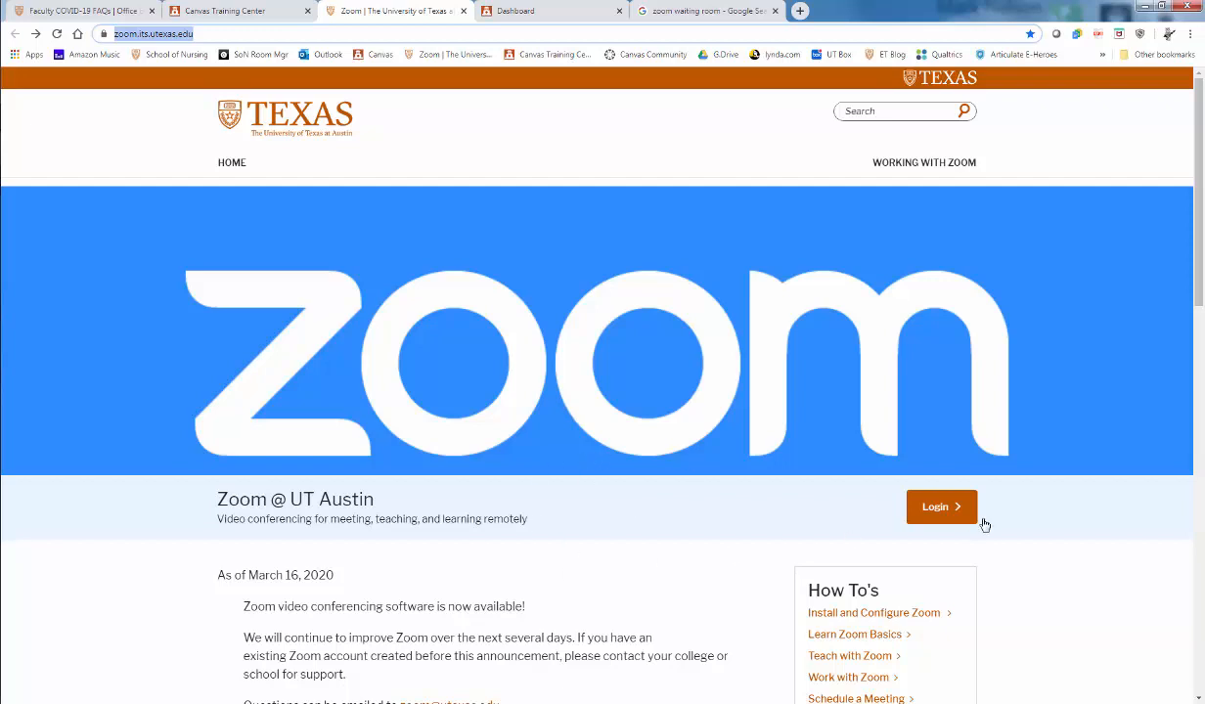
pyautogui.click(929, 509)
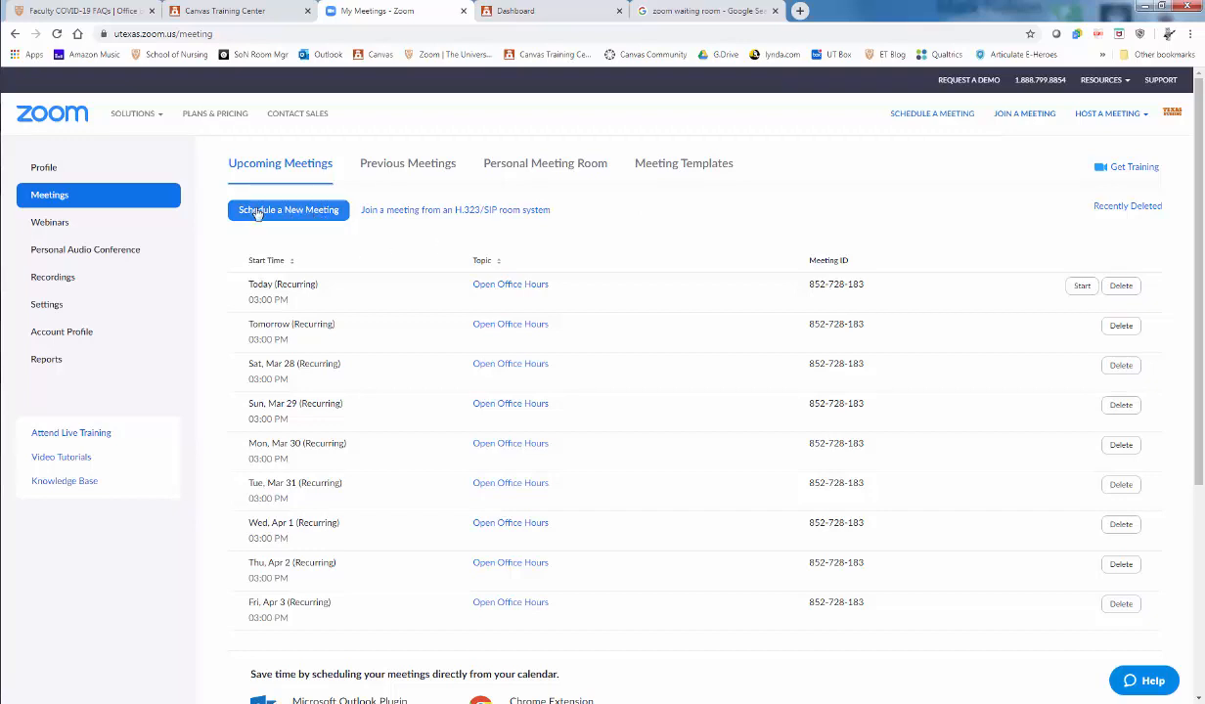
# Start scheduling a new Zoom meeting and review the form through to its meeting options and alternative hosts
pyautogui.click(311, 210)
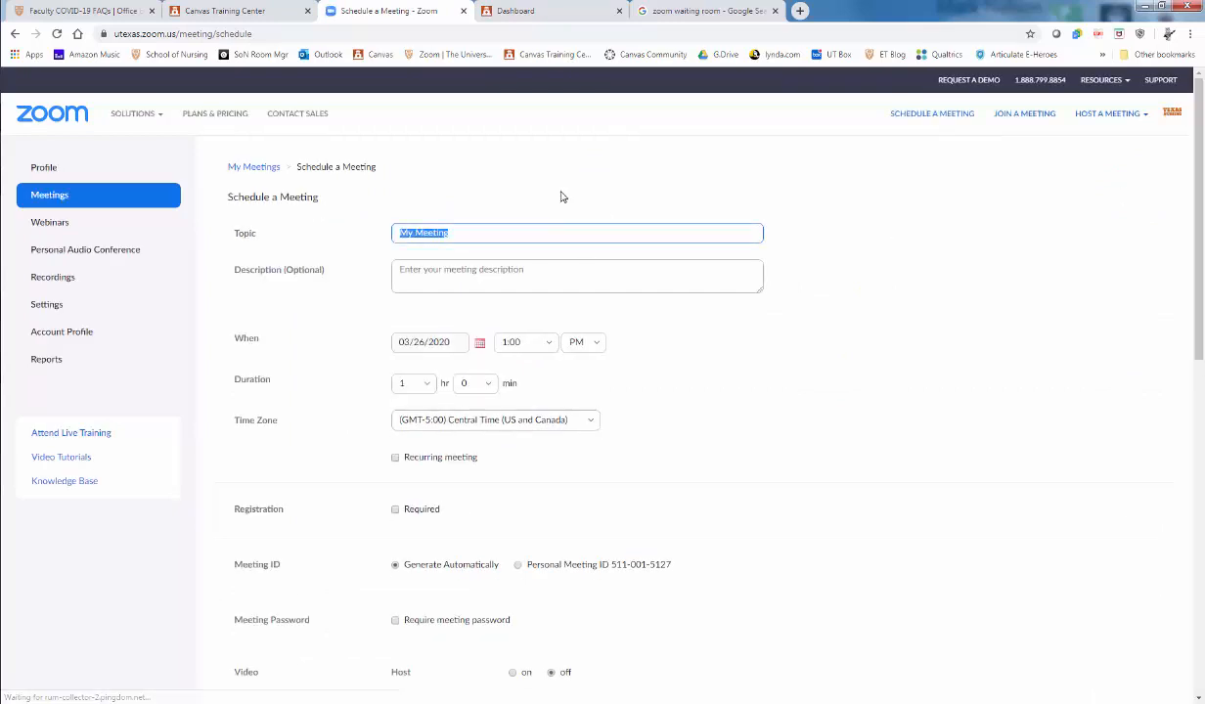
pyautogui.scroll(-1, 1200, 216)
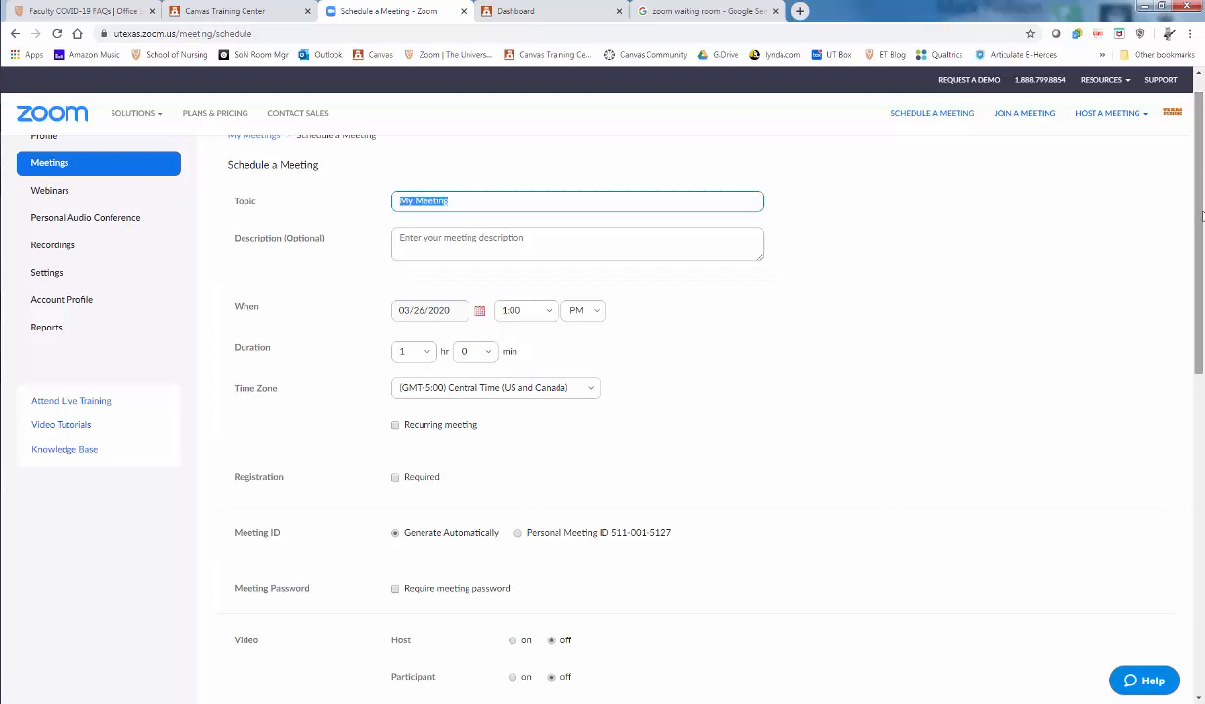
pyautogui.moveTo(1201, 211); pyautogui.dragTo(1204, 522)
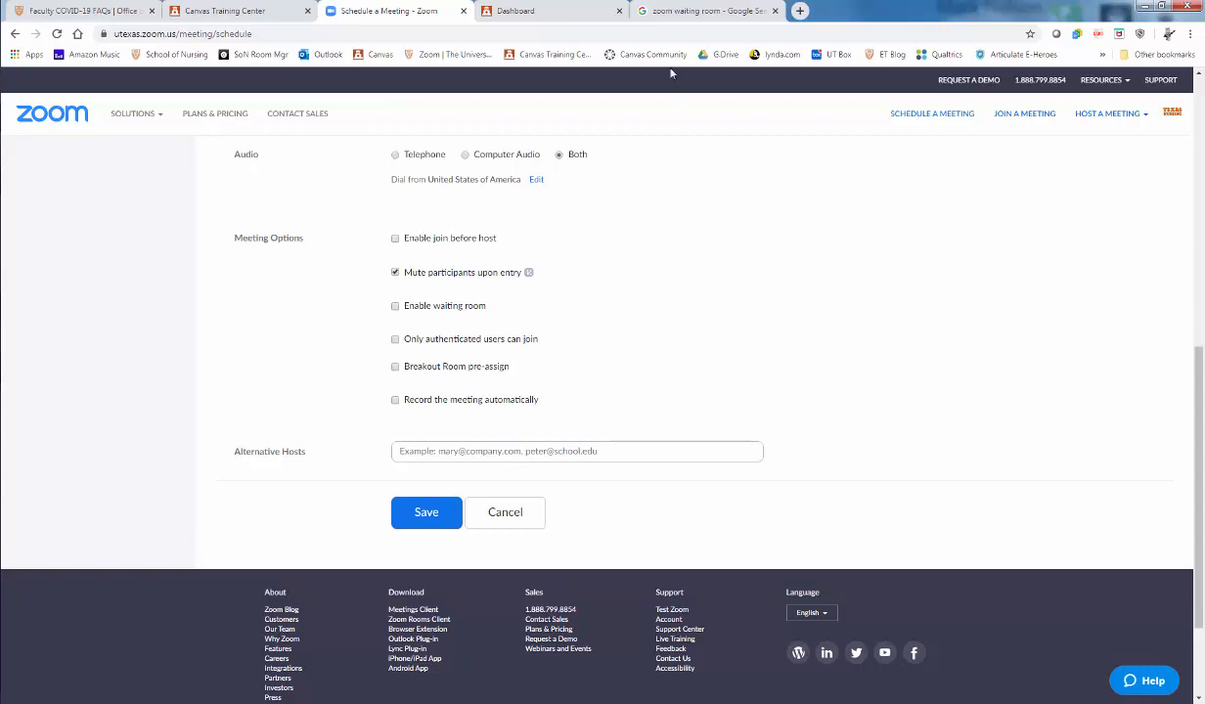
# Examine the waiting room toggle and the host's admit notification in the Google image results for zoom waiting room
pyautogui.click(697, 12)
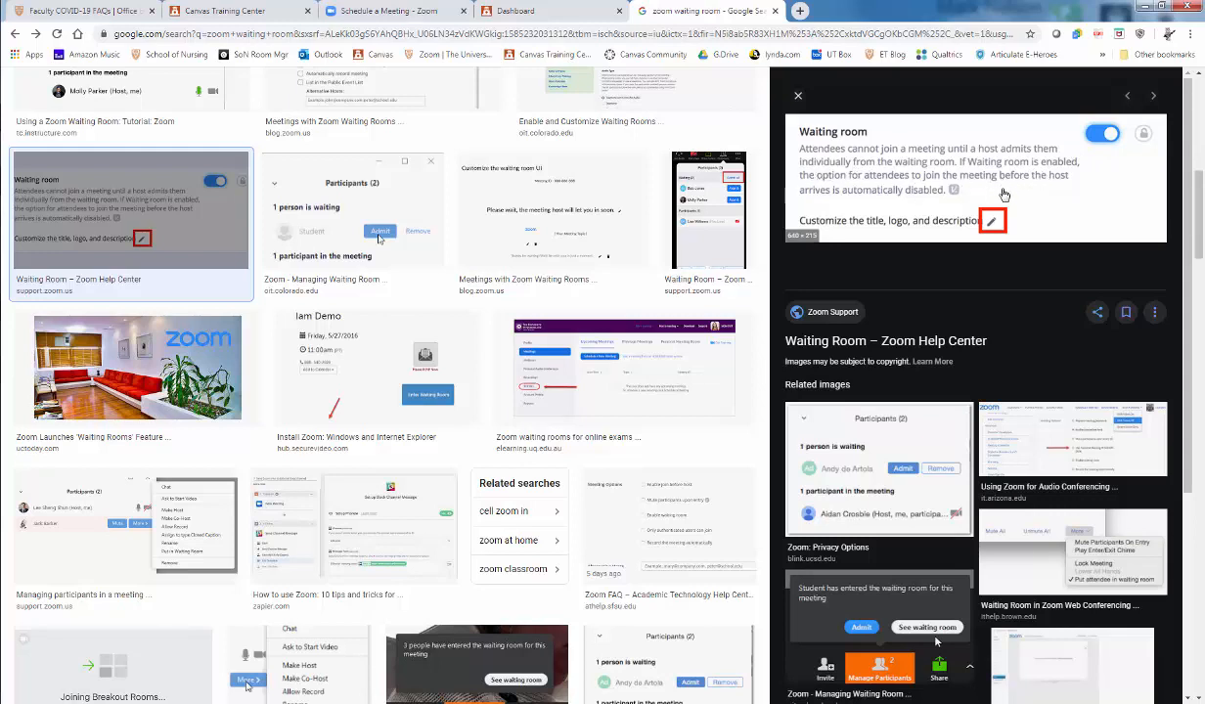
pyautogui.click(867, 600)
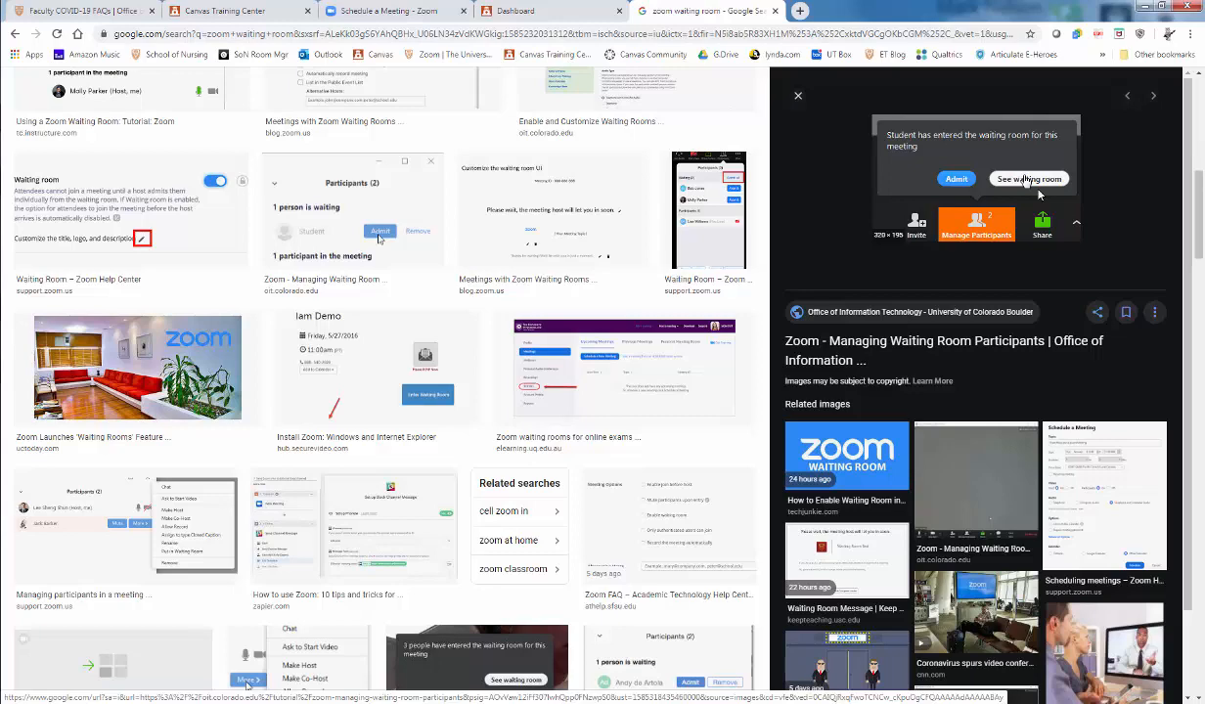
pyautogui.click(798, 96)
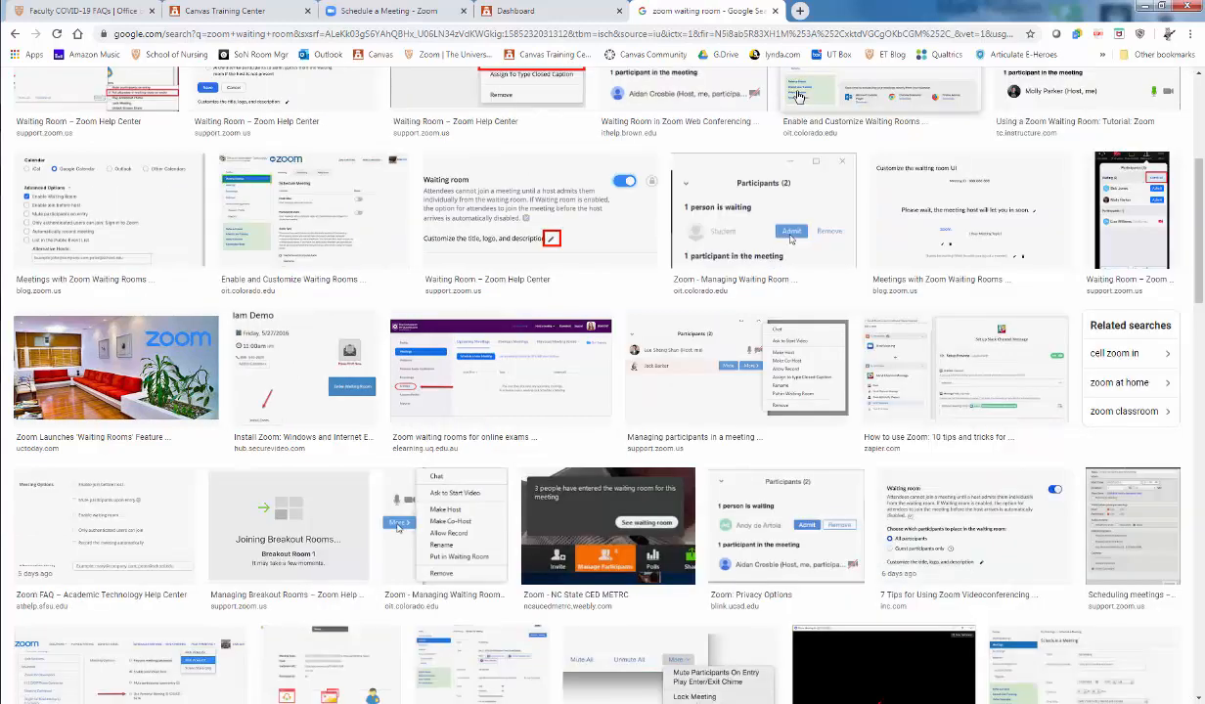
pyautogui.click(388, 14)
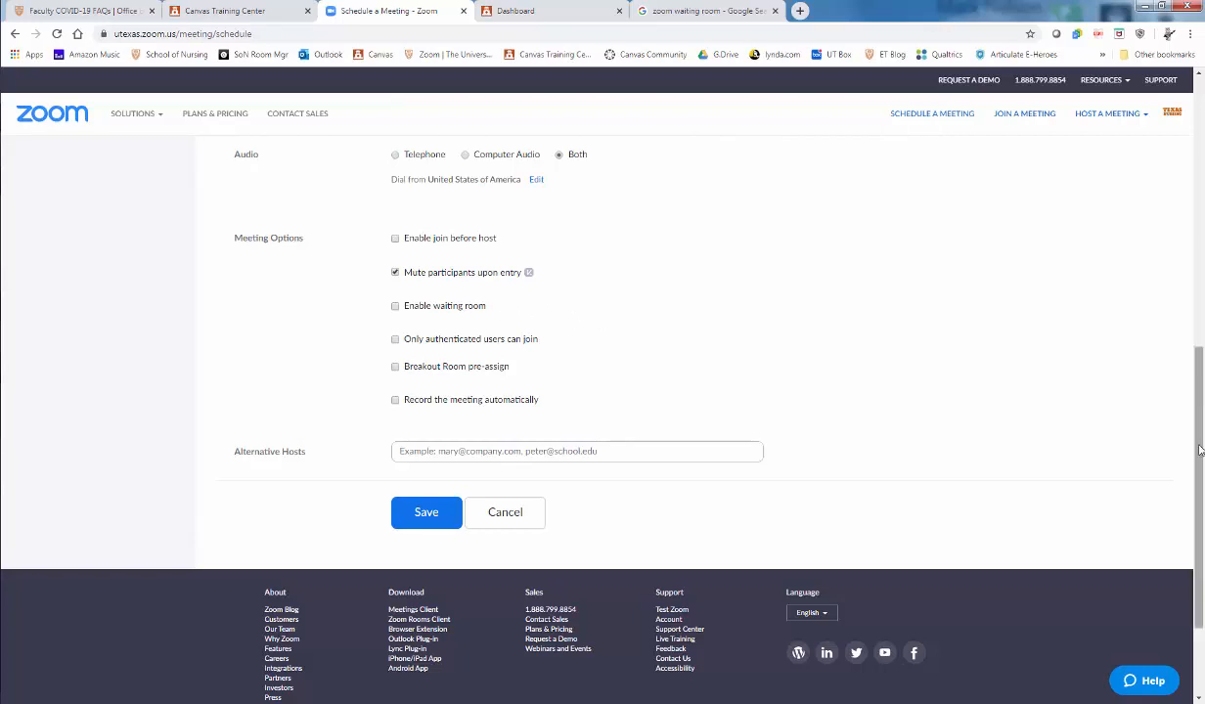
# Save the new meeting with its default settings and copy its join URL from the invite details
pyautogui.scroll(6, 1156, 411)
pyautogui.scroll(1, 1158, 171)
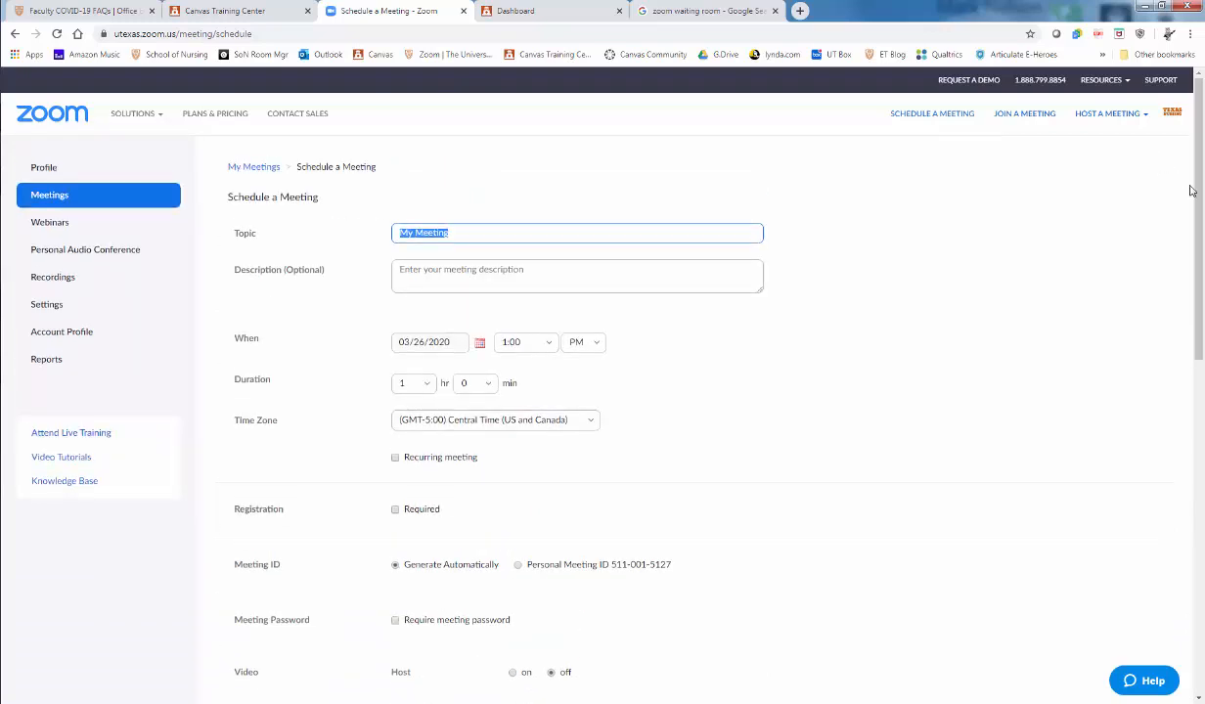
pyautogui.moveTo(1200, 201); pyautogui.dragTo(1200, 503)
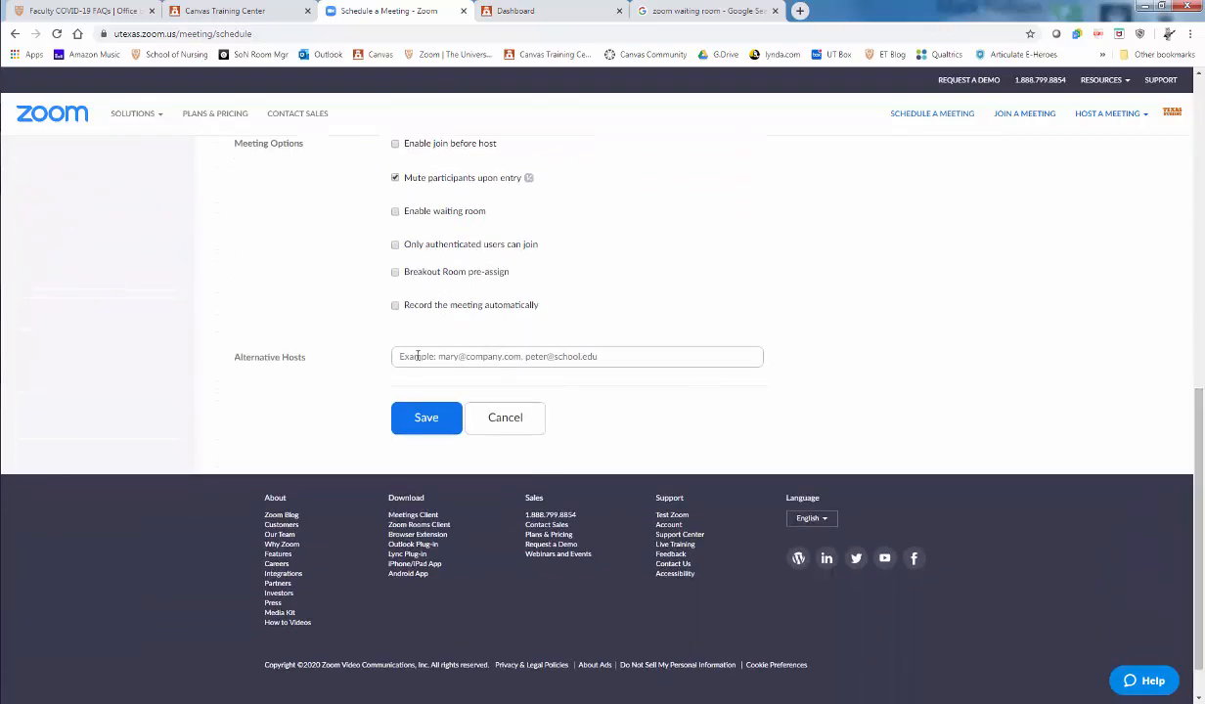
pyautogui.click(427, 418)
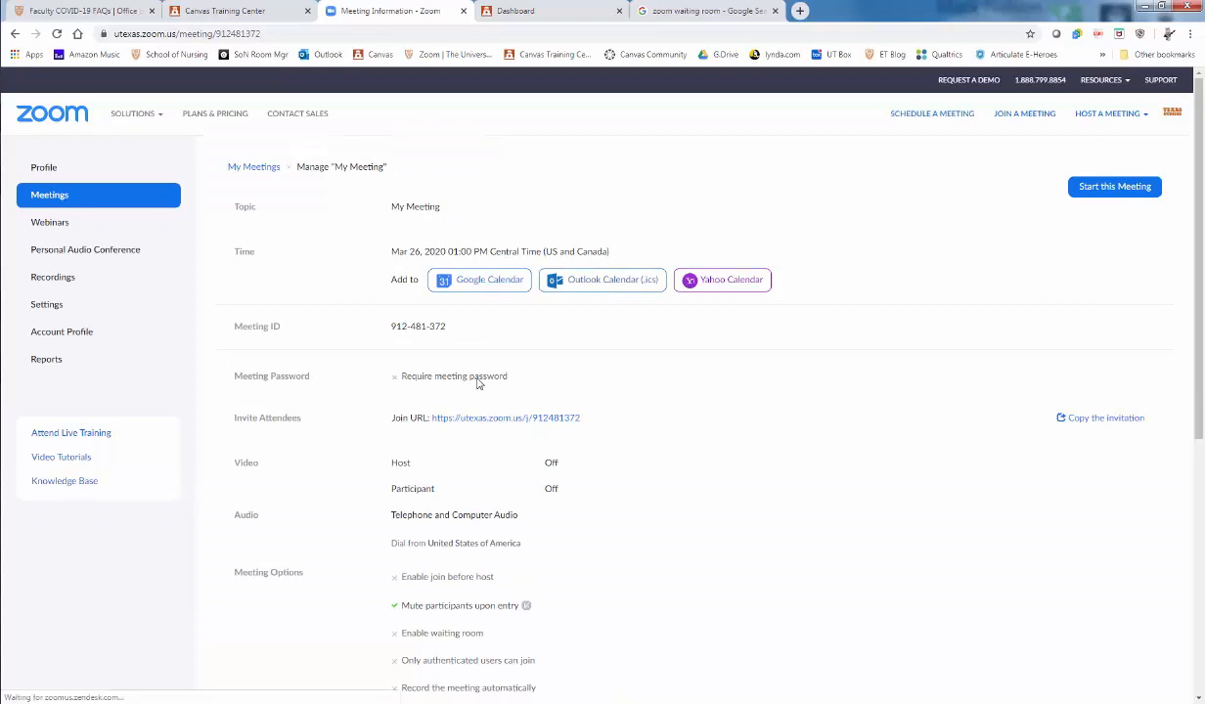
pyautogui.moveTo(592, 425); pyautogui.dragTo(419, 421)
pyautogui.hotkey('ctrl', 'c')
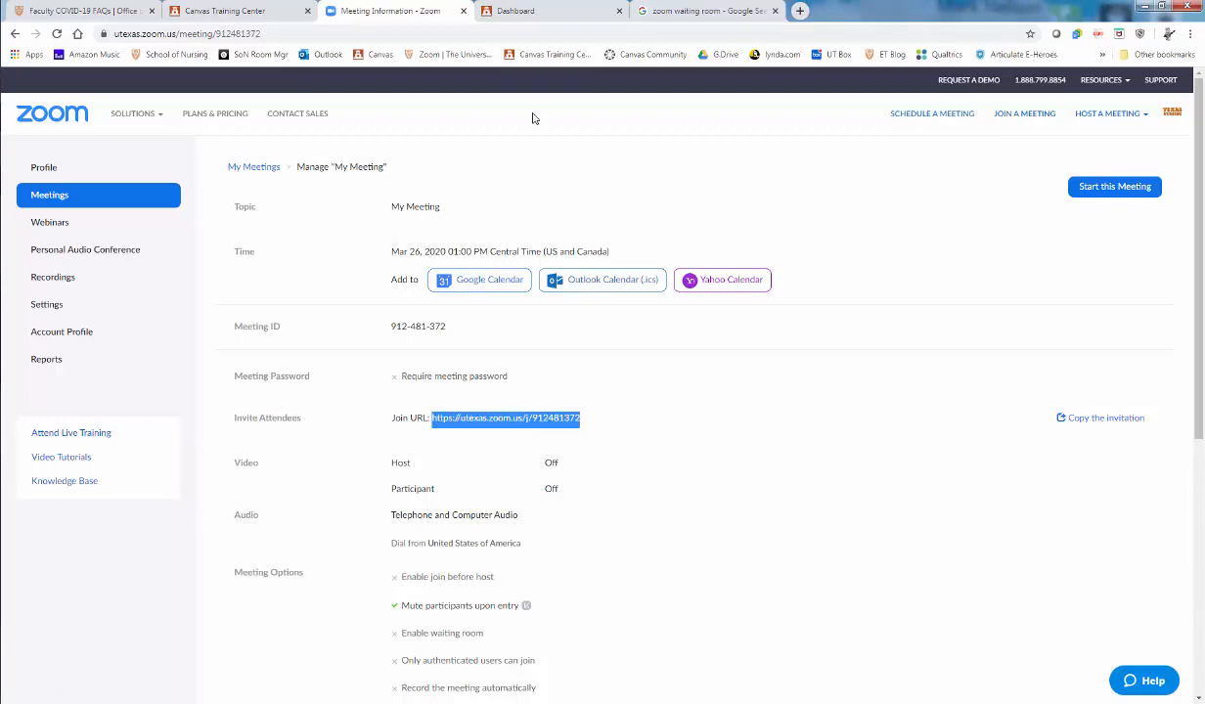
# Switch to Canvas and start a new announcement in the Testing Playground course
pyautogui.click(523, 14)
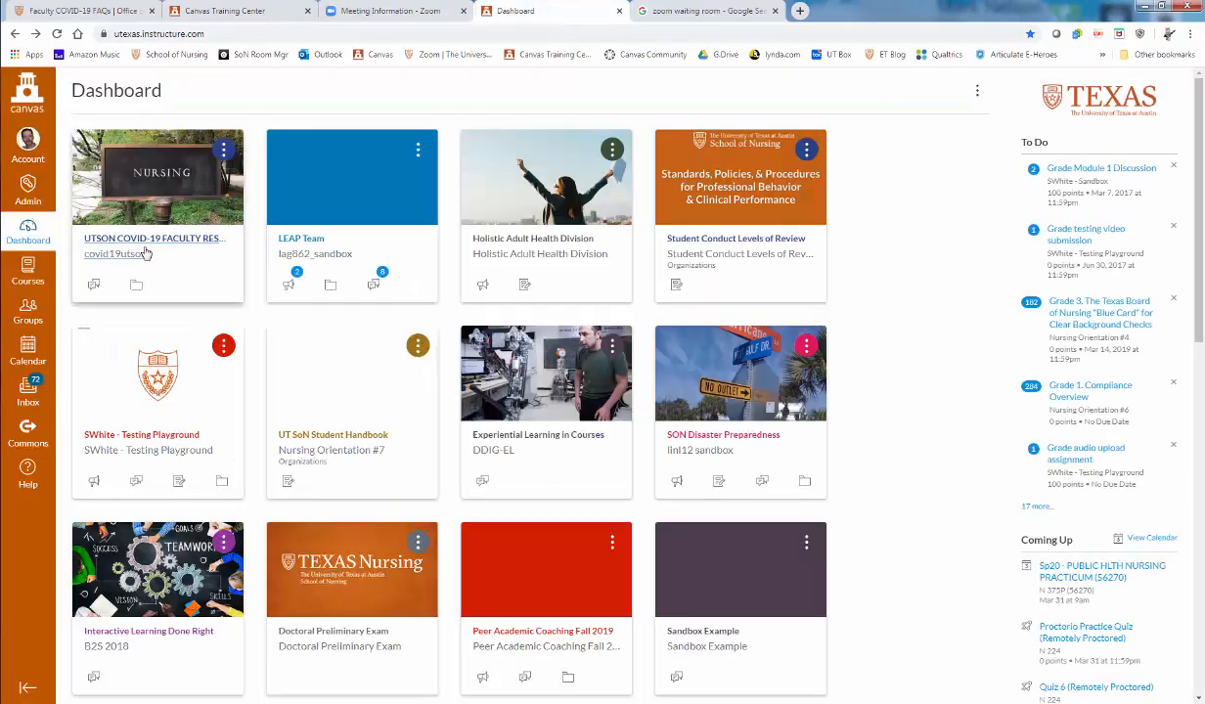
pyautogui.click(162, 372)
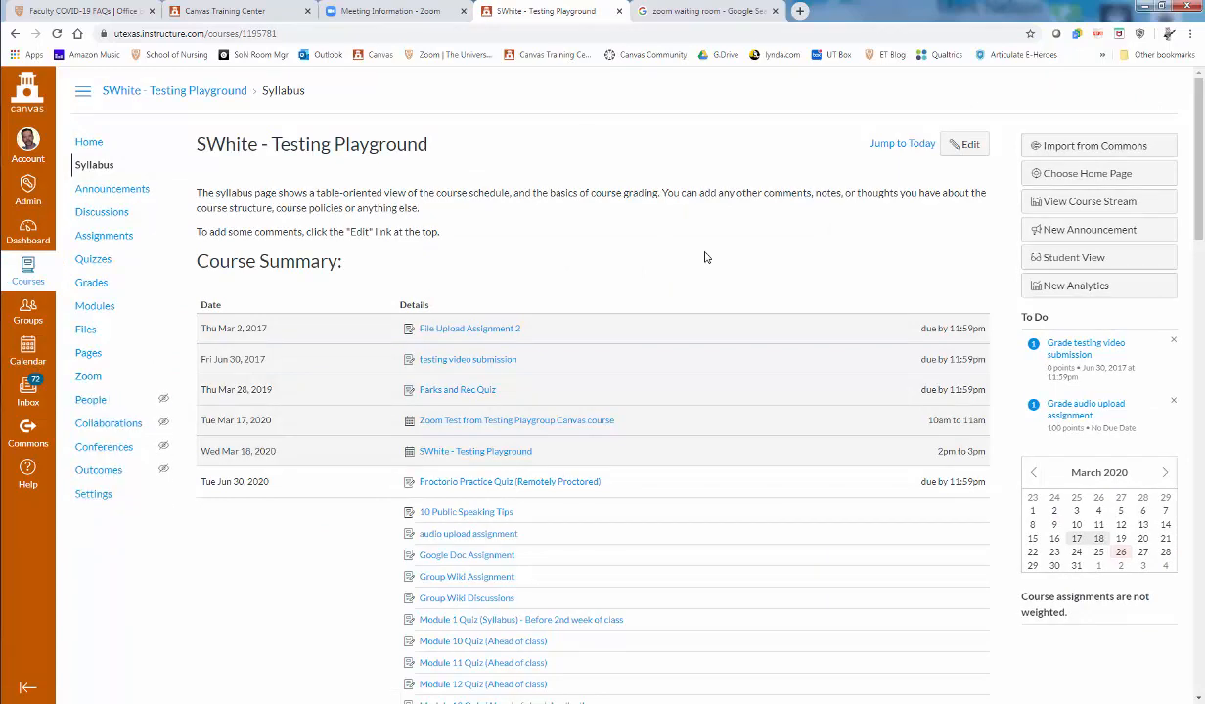
pyautogui.click(116, 191)
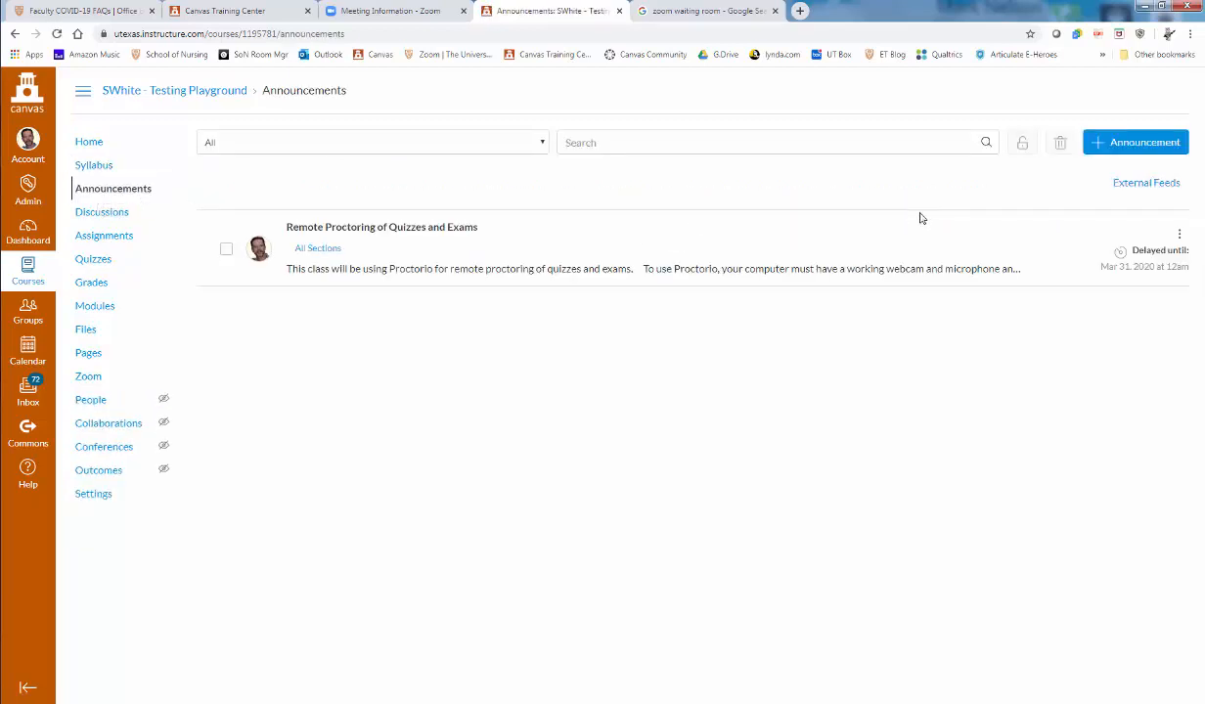
pyautogui.click(1136, 147)
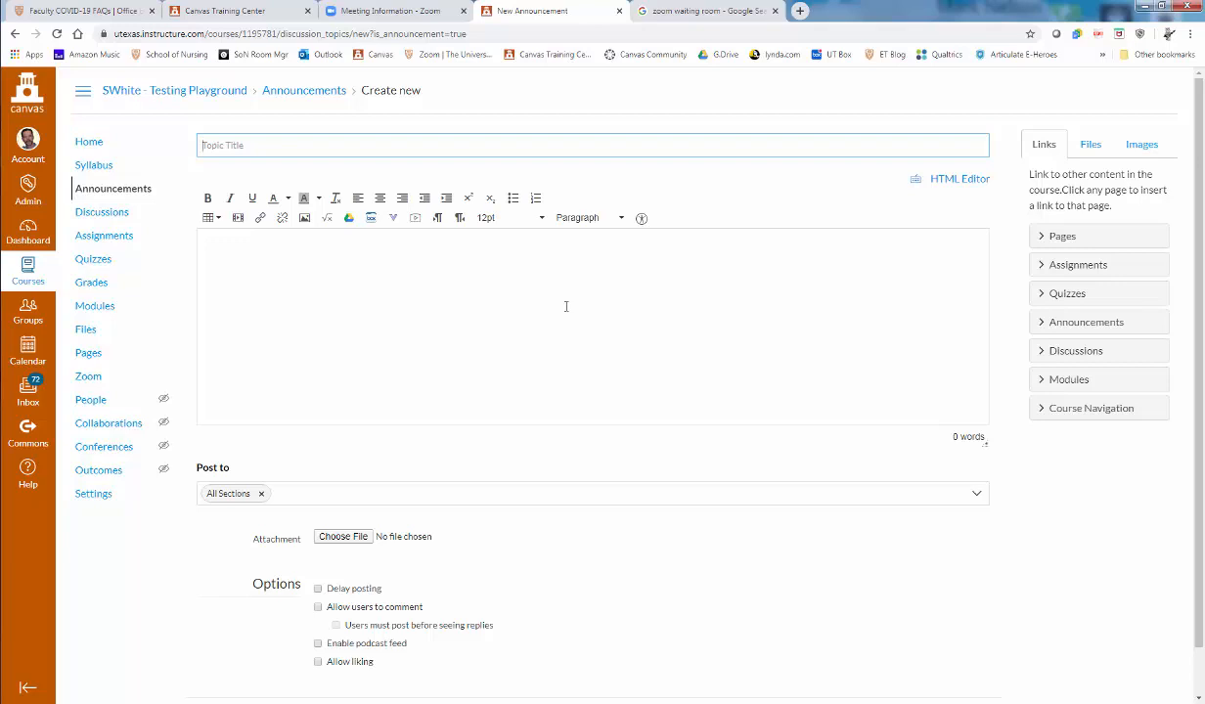
# Title the announcement "Office Hours" and write "Here's the link to get to office hours:" followed by the copied Zoom join URL
pyautogui.write('Office Hours')
pyautogui.click(565, 306)
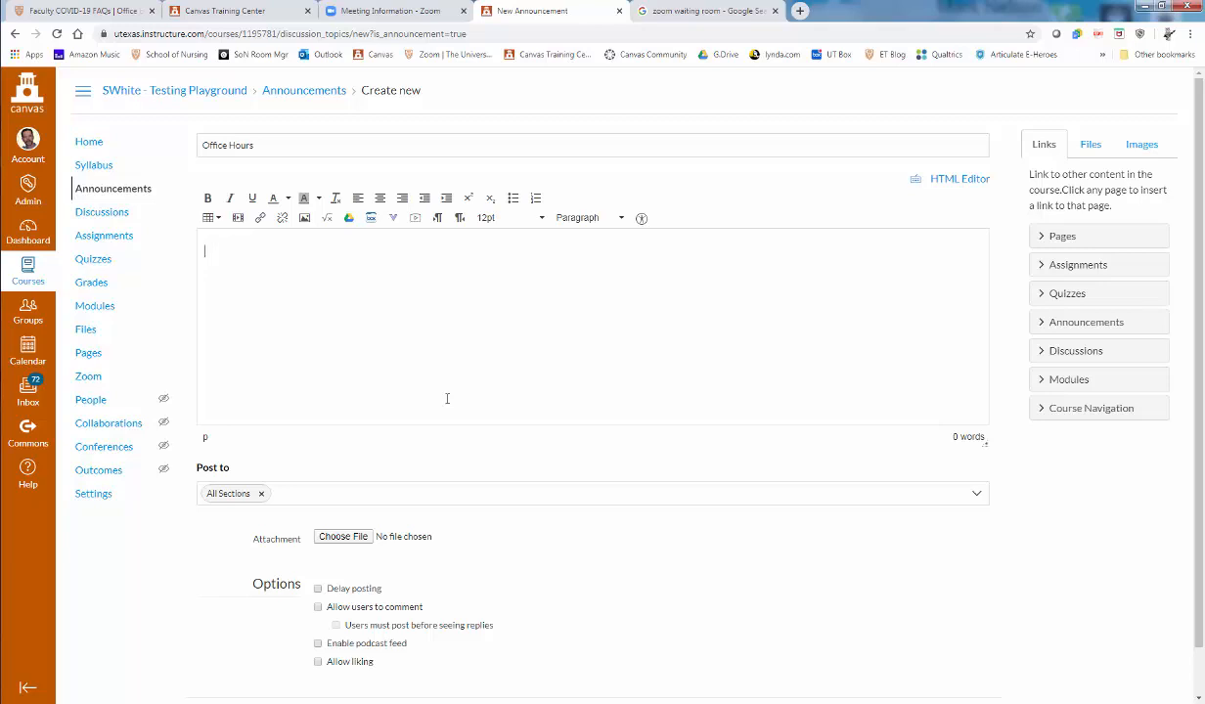
pyautogui.write("Here's the link to get to office hours")
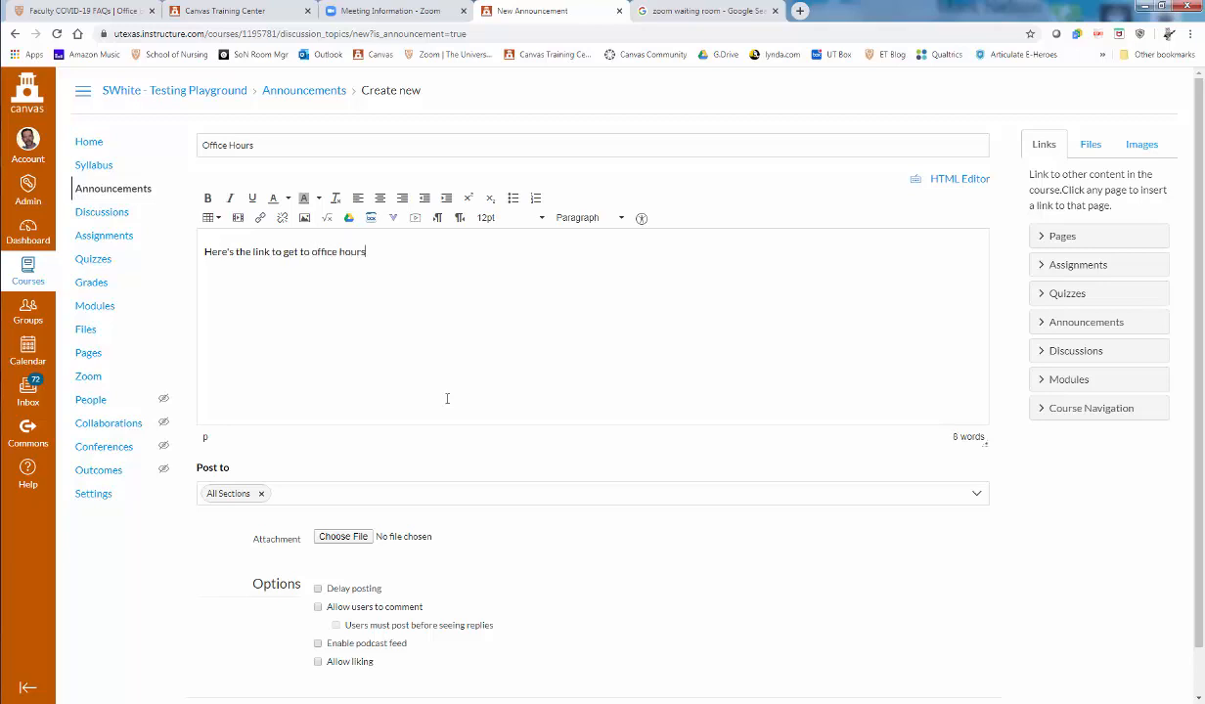
pyautogui.write(':')
pyautogui.rightClick(396, 253)
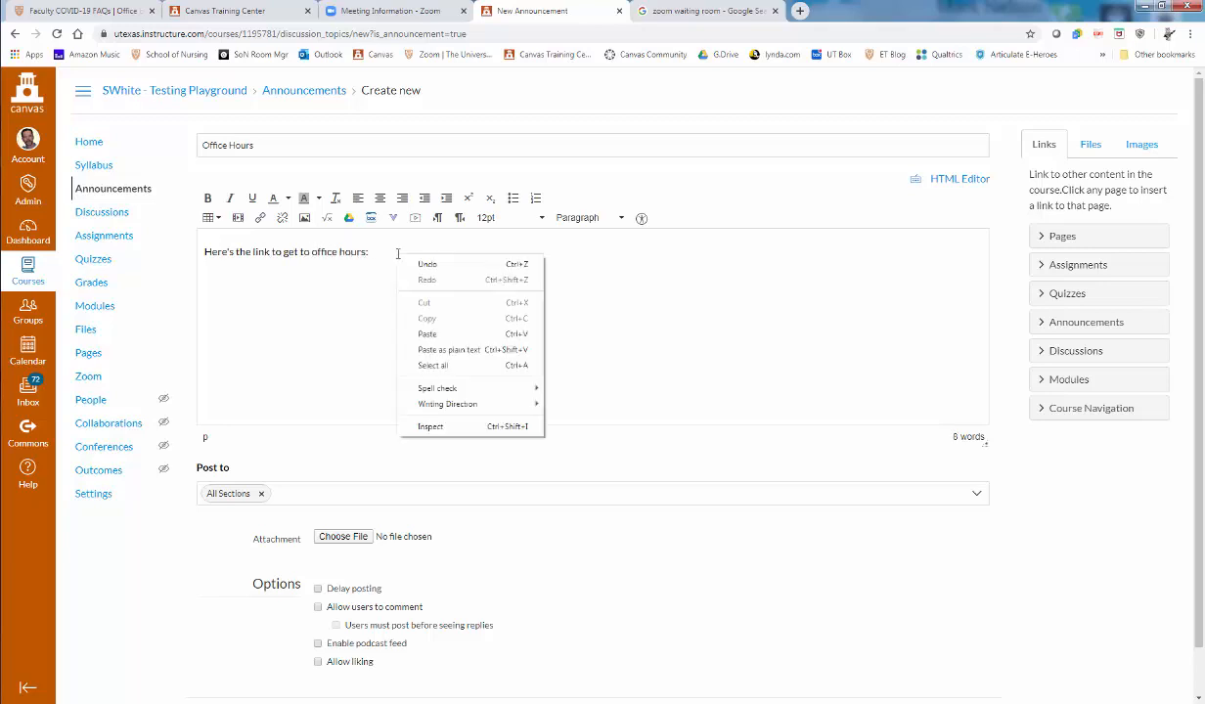
pyautogui.click(440, 334)
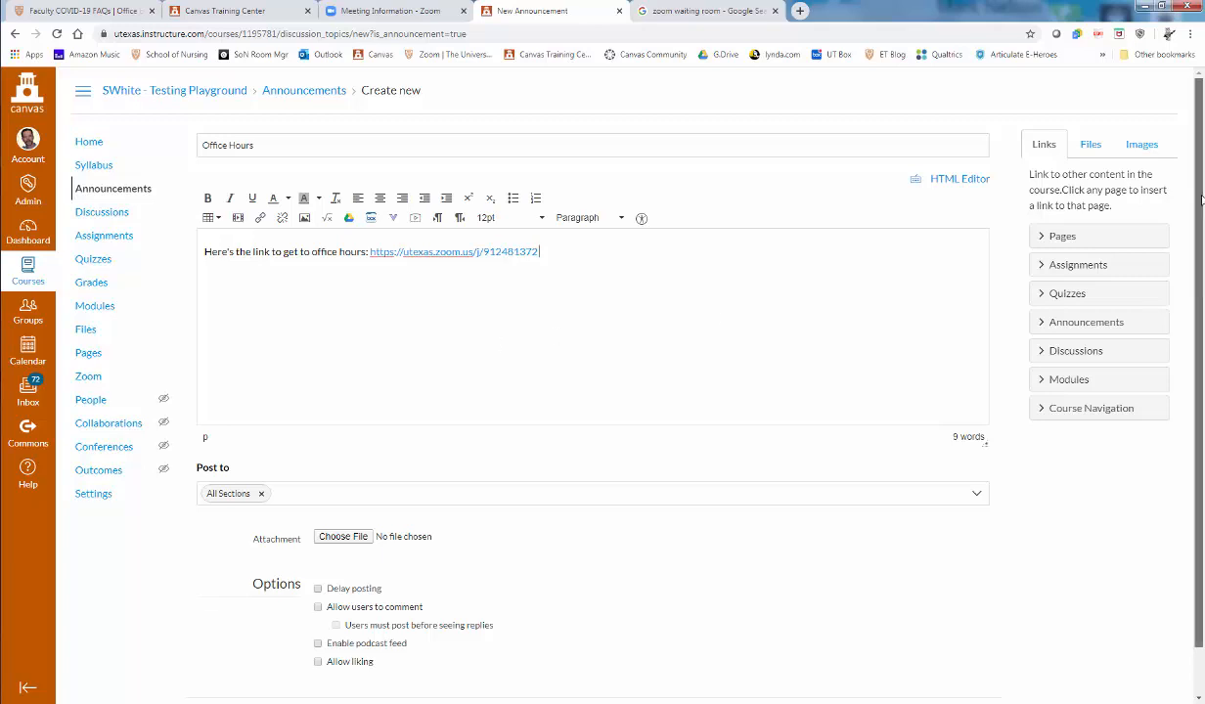
# Publish the Office Hours announcement to all sections and return to the course's announcements list
pyautogui.scroll(-1, 1150, 383)
pyautogui.click(972, 668)
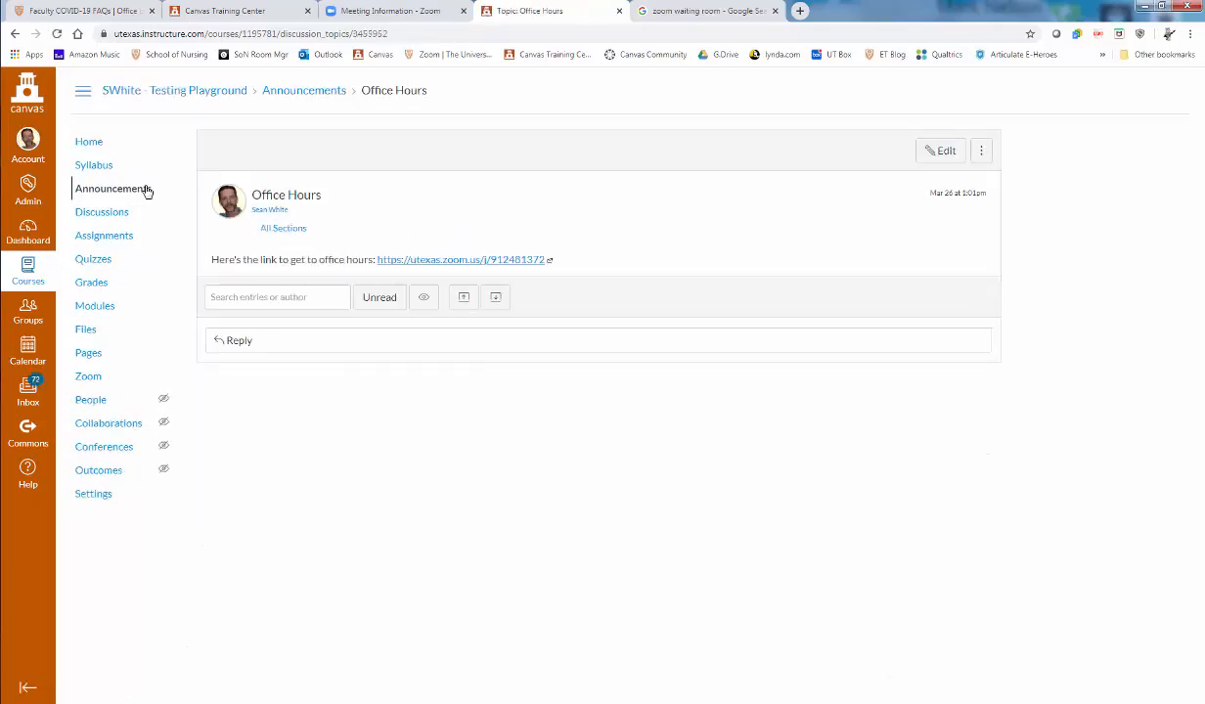
pyautogui.click(114, 192)
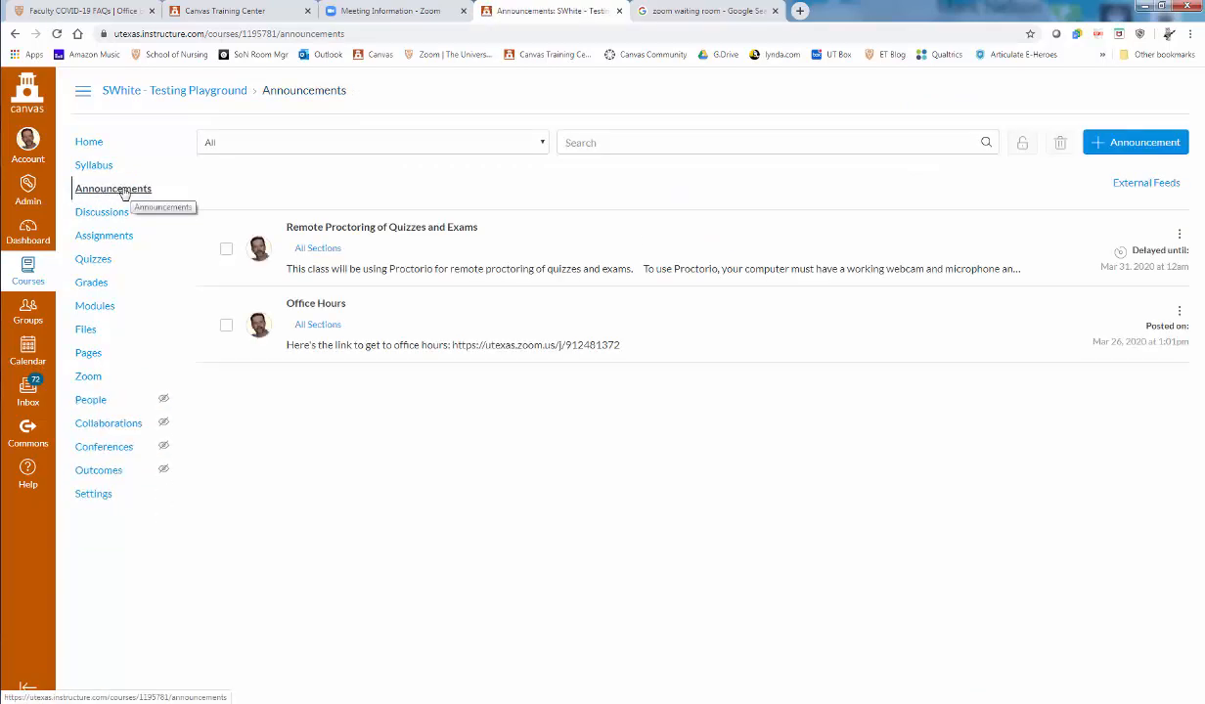
# Open the Canvas Inbox and look through the favorite courses available for filtering conversations
pyautogui.click(28, 393)
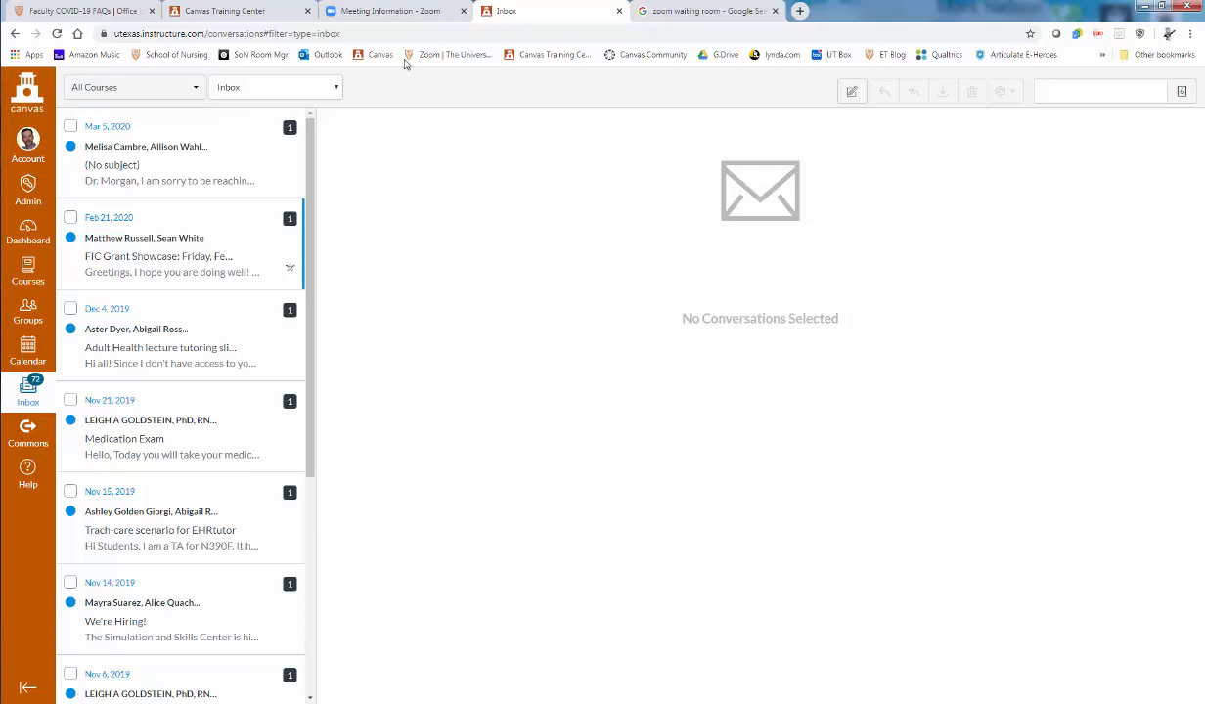
pyautogui.click(196, 90)
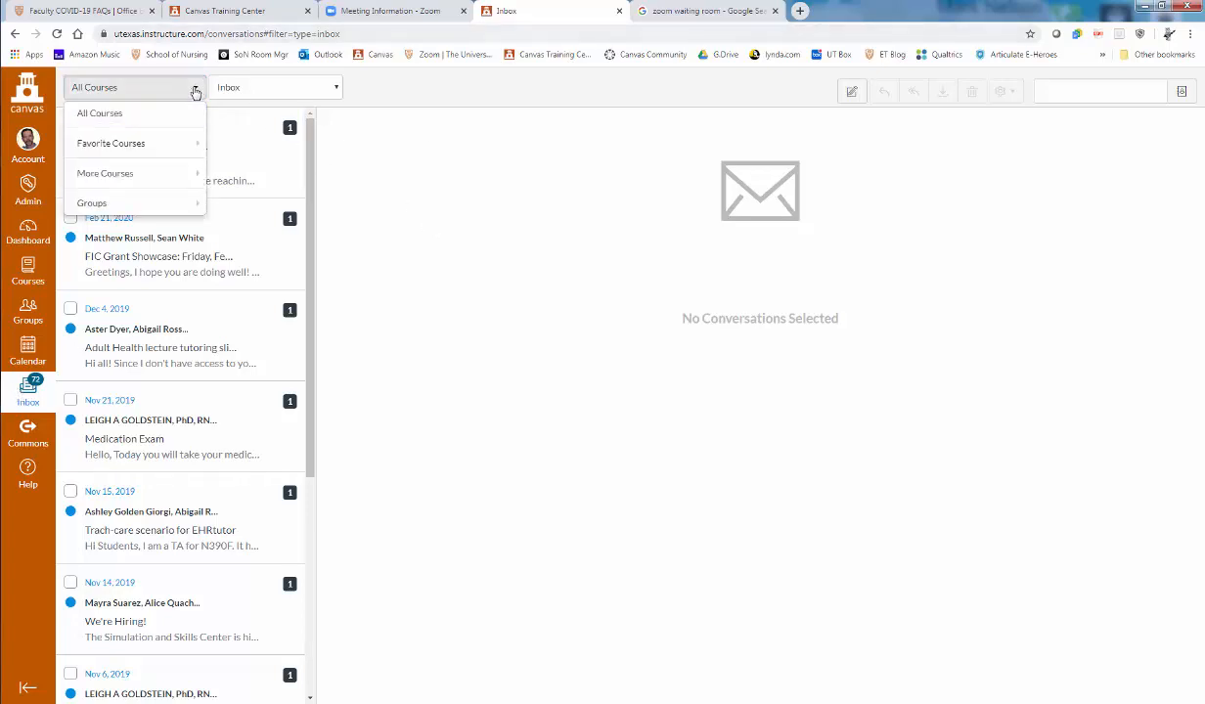
pyautogui.moveTo(191, 129)
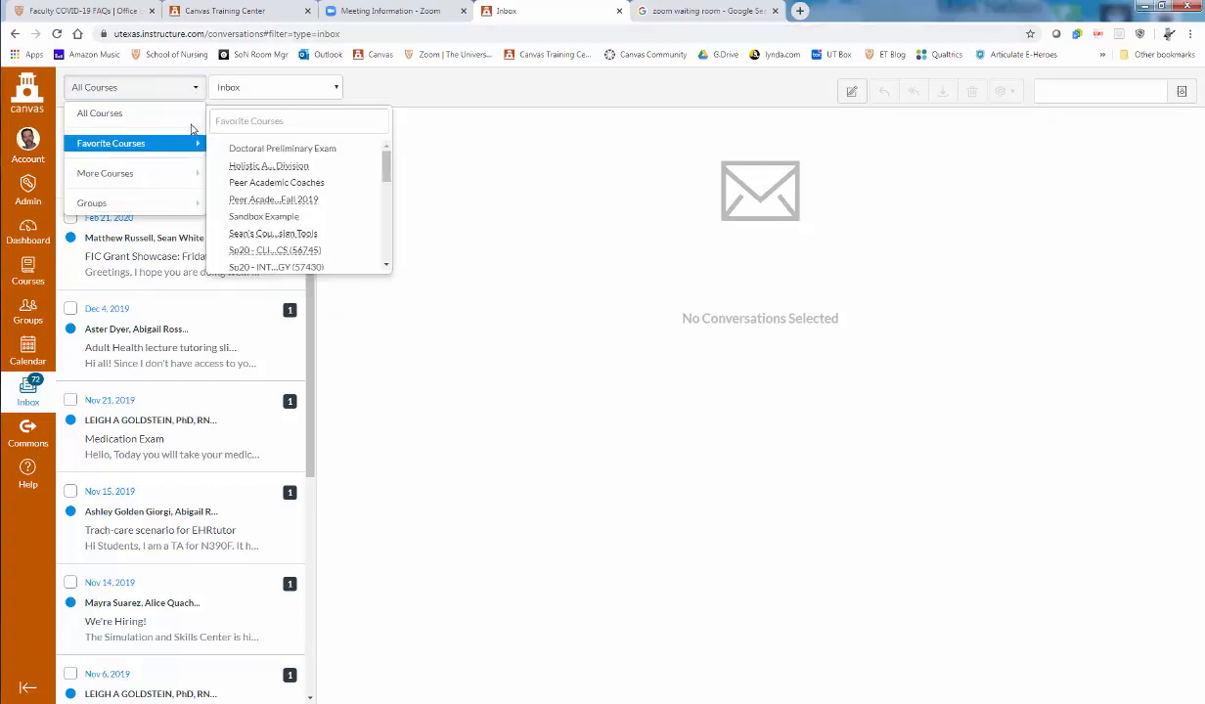
pyautogui.click(576, 162)
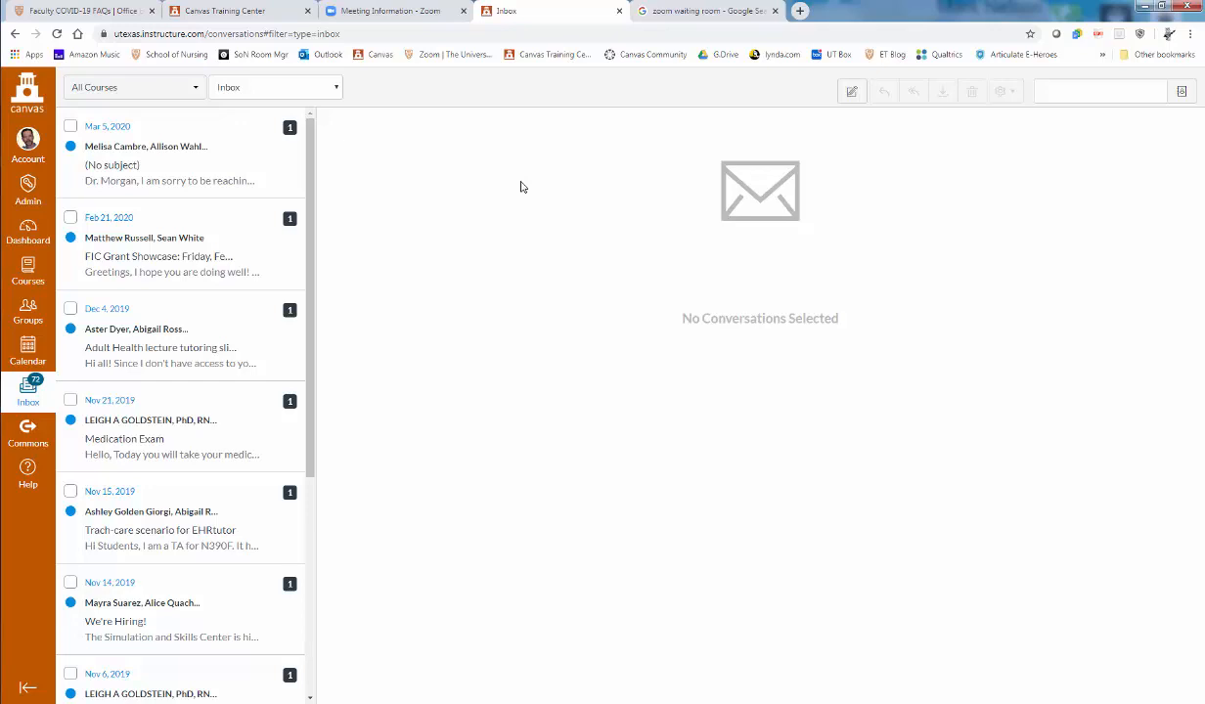
pyautogui.hotkey('ctrl', 'shift', 'Tab')
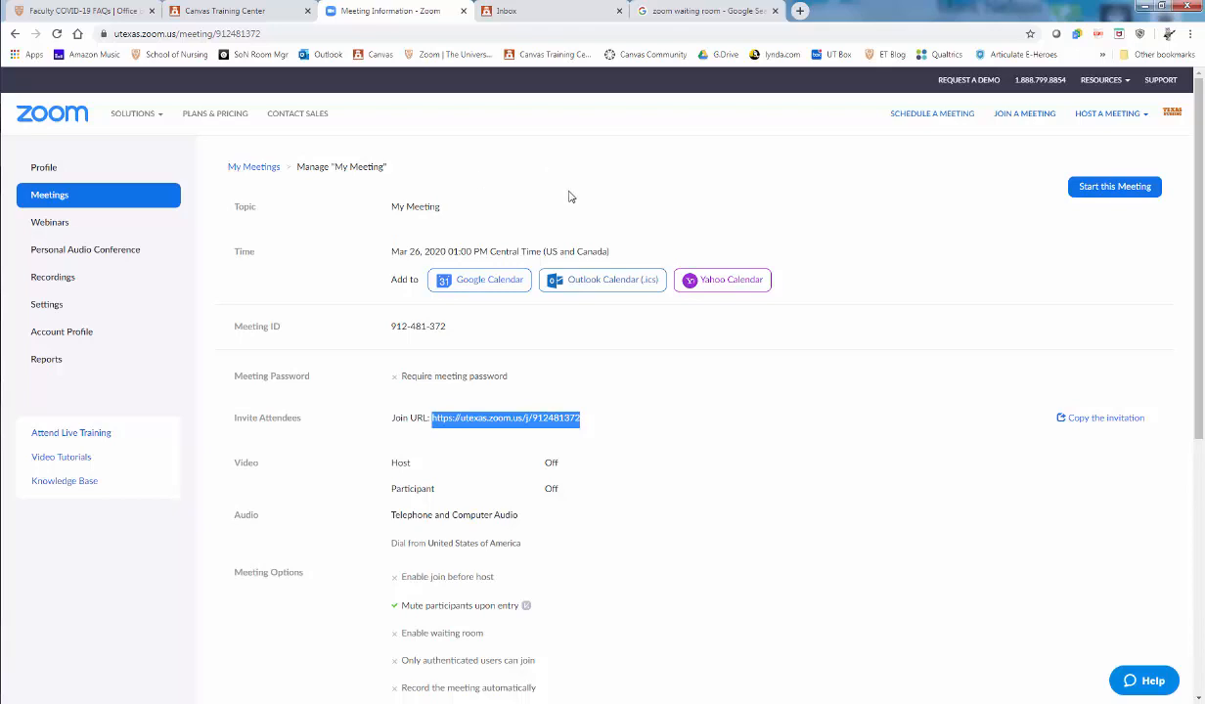
pyautogui.click(544, 18)
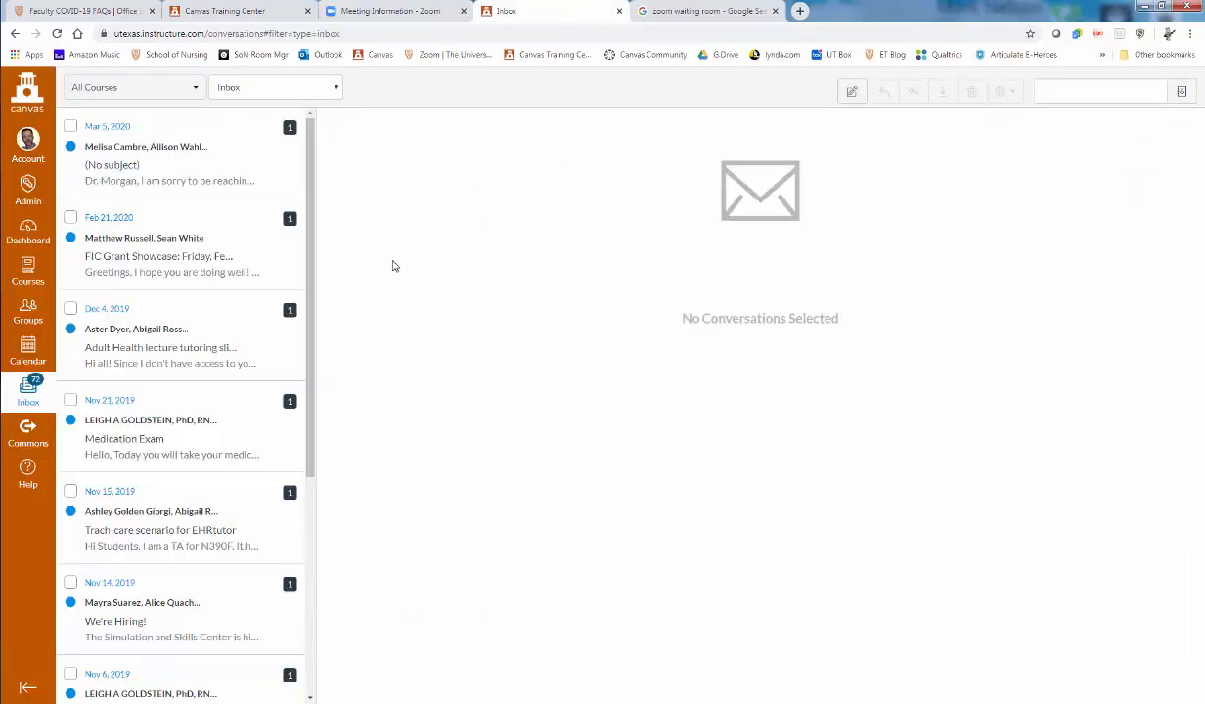
pyautogui.click(398, 11)
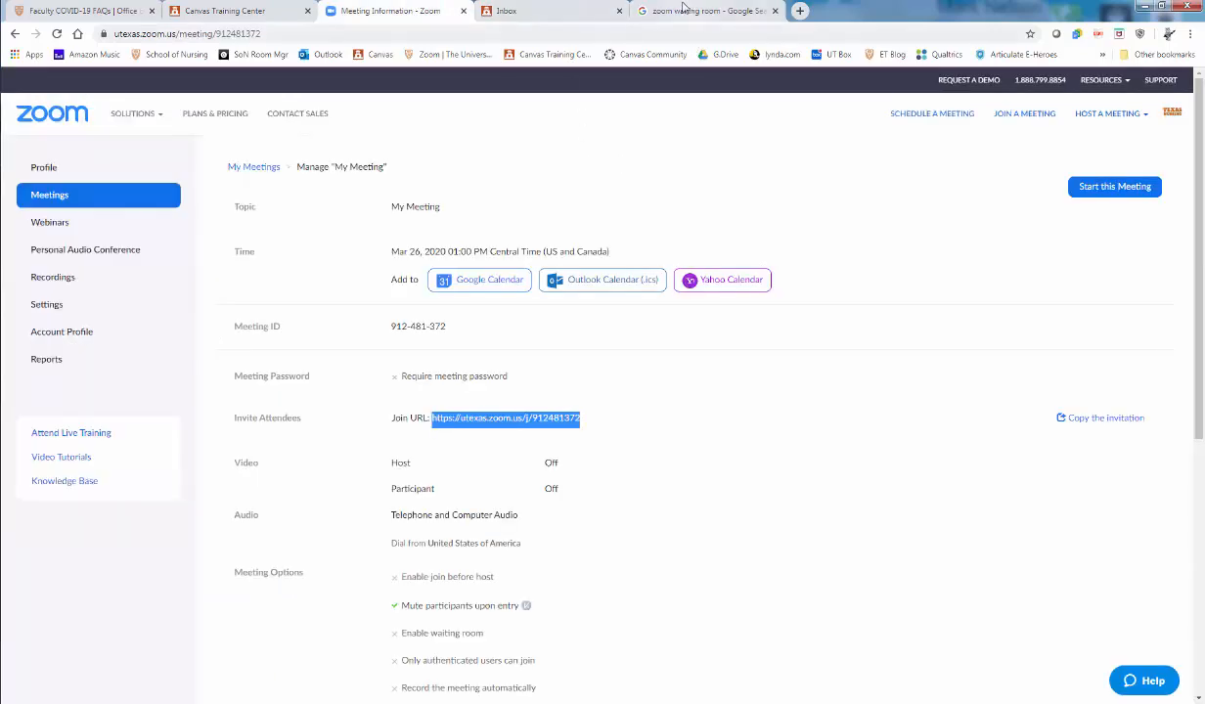
pyautogui.click(537, 11)
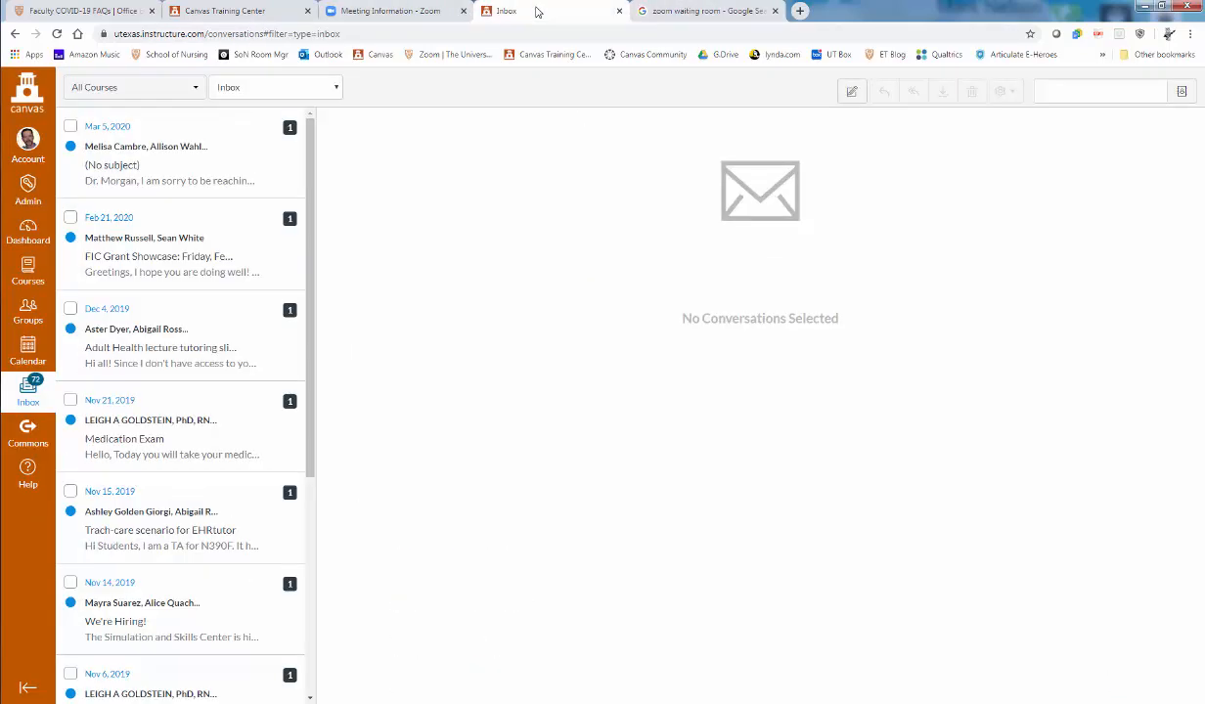
# Open the Zoom tool in the Testing Playground course and start scheduling a new meeting
pyautogui.click(376, 54)
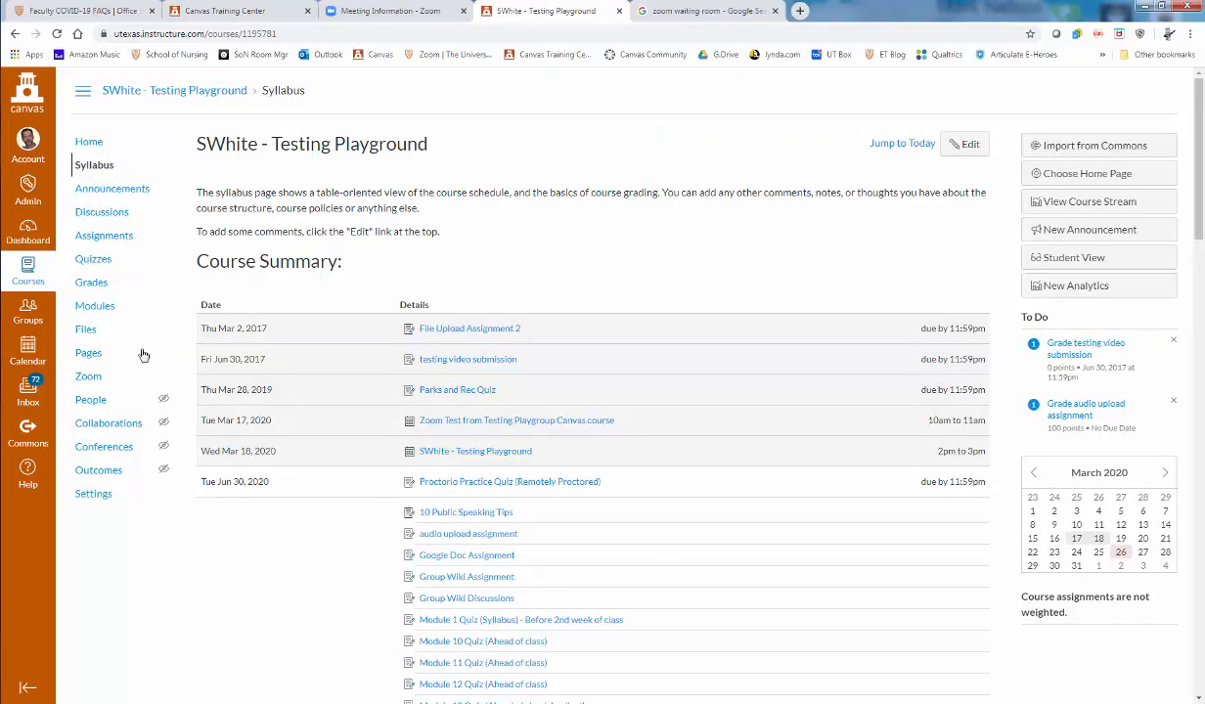
pyautogui.click(89, 378)
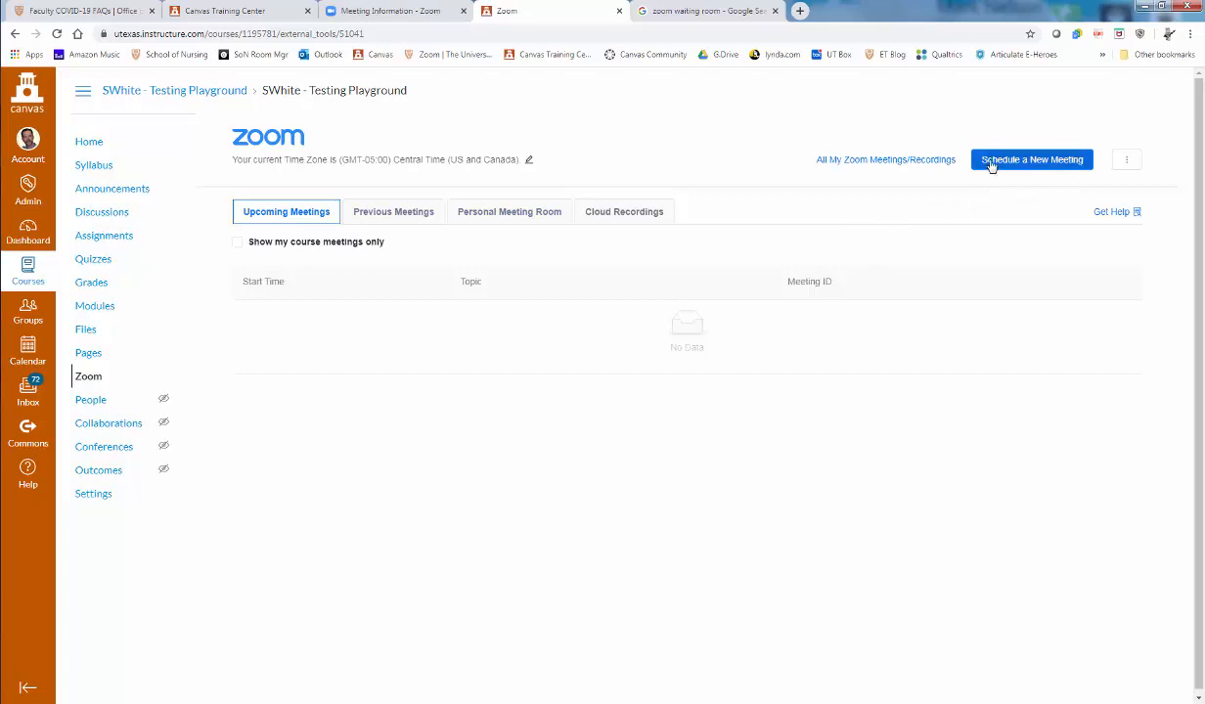
pyautogui.click(1067, 158)
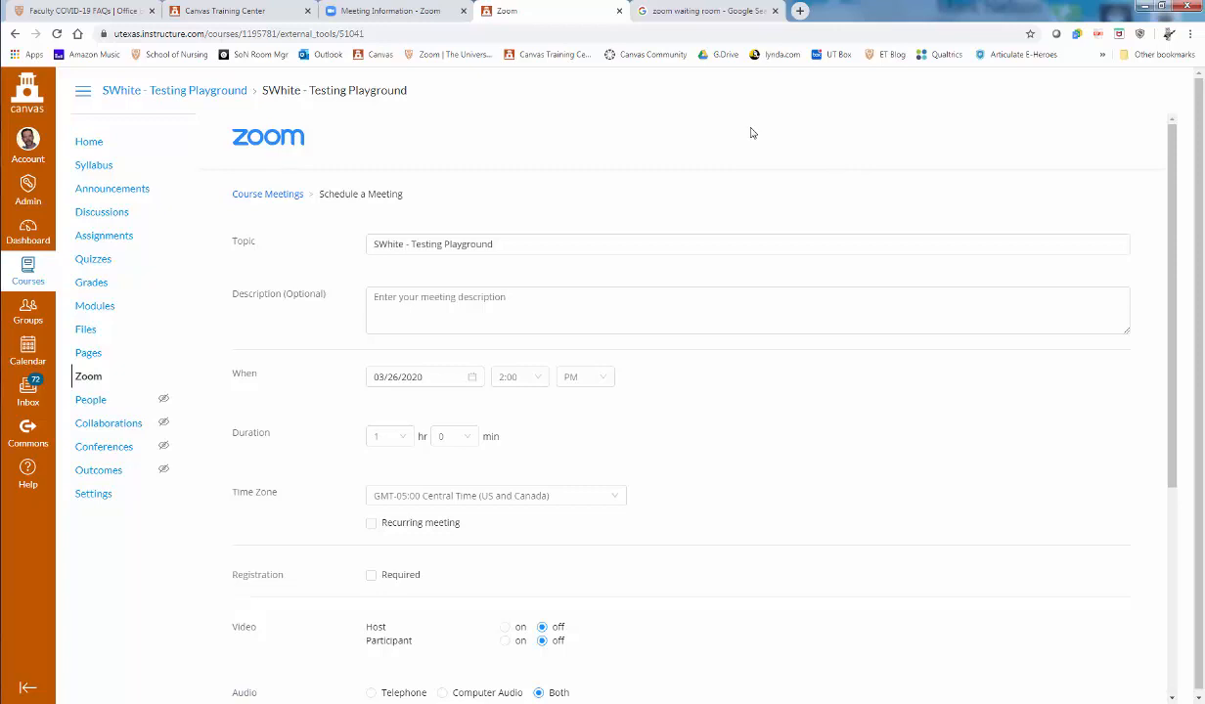
# Set the meeting topic to "Office Hours", keep the default scheduling and meeting options, and save the meeting
pyautogui.tripleClick(544, 247)
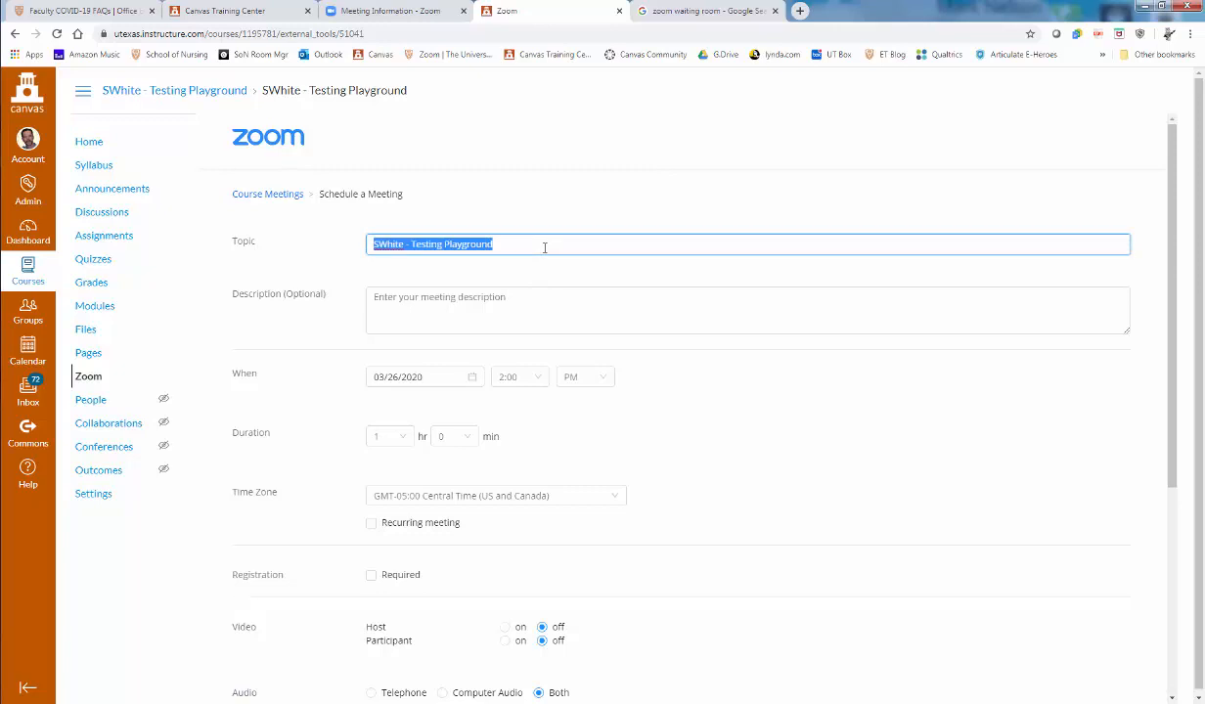
pyautogui.write('Office ')
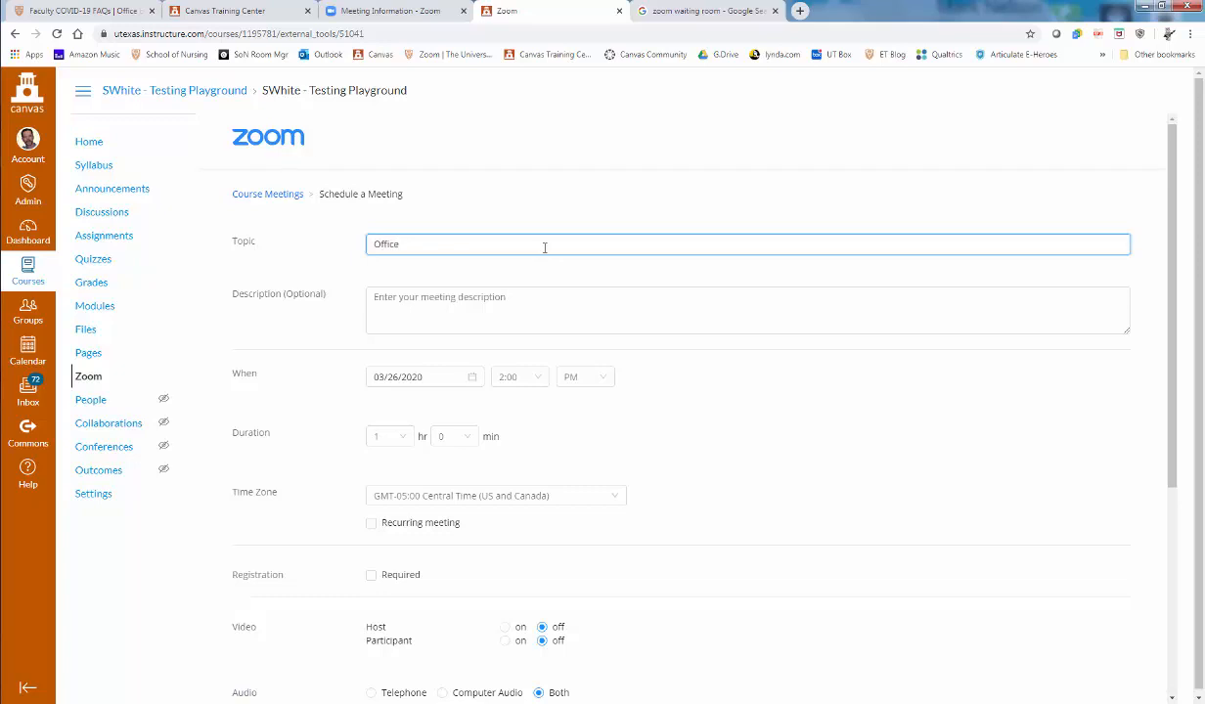
pyautogui.write('Hours')
pyautogui.moveTo(1173, 301); pyautogui.dragTo(1163, 517)
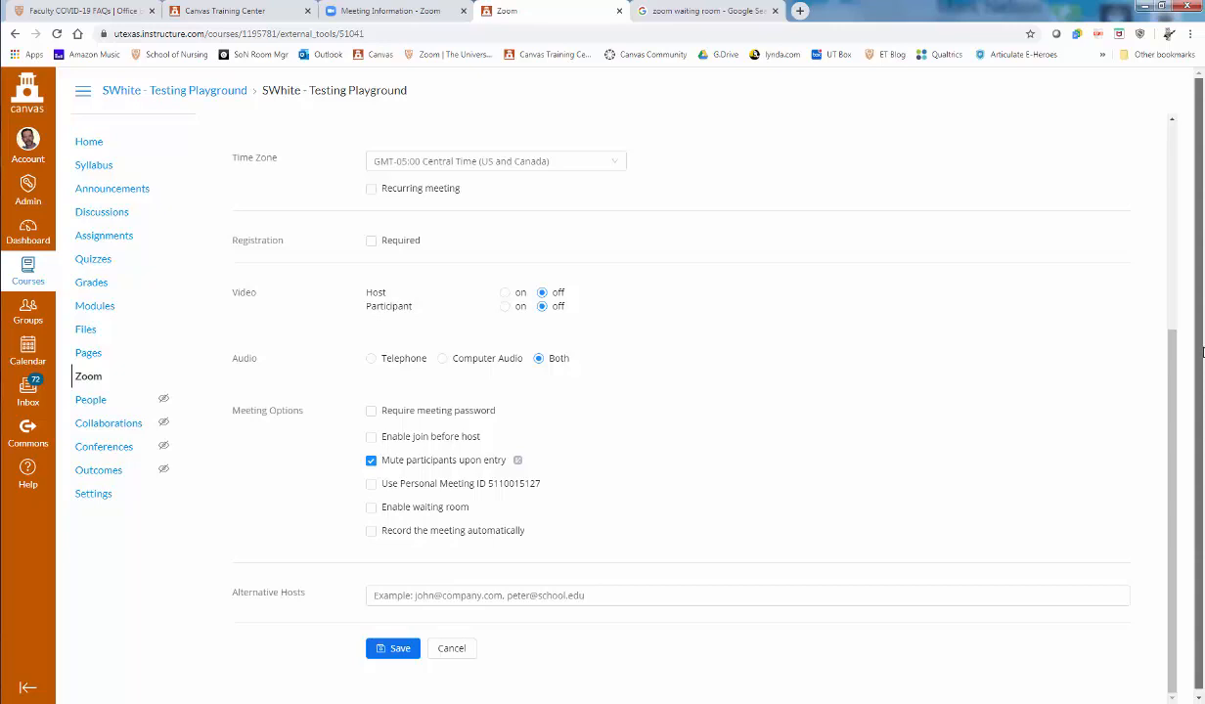
pyautogui.scroll(3, 1179, 311)
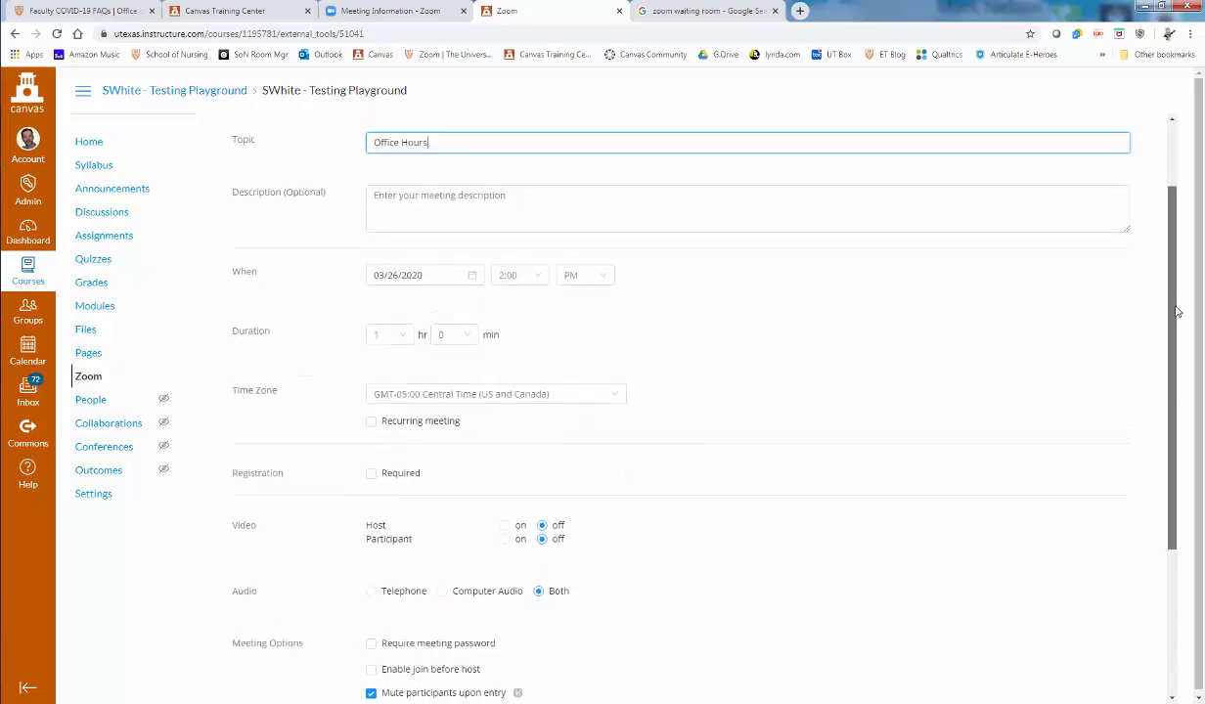
pyautogui.scroll(-3, 1179, 311)
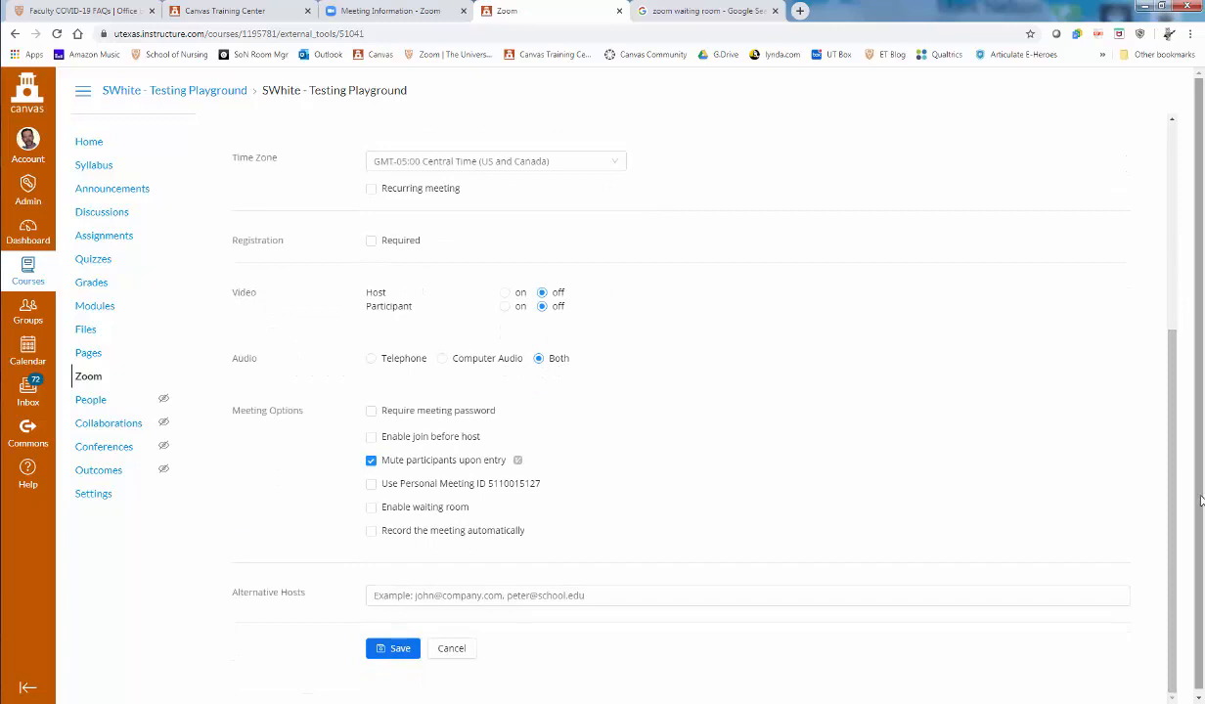
pyautogui.moveTo(1201, 501); pyautogui.dragTo(1201, 557)
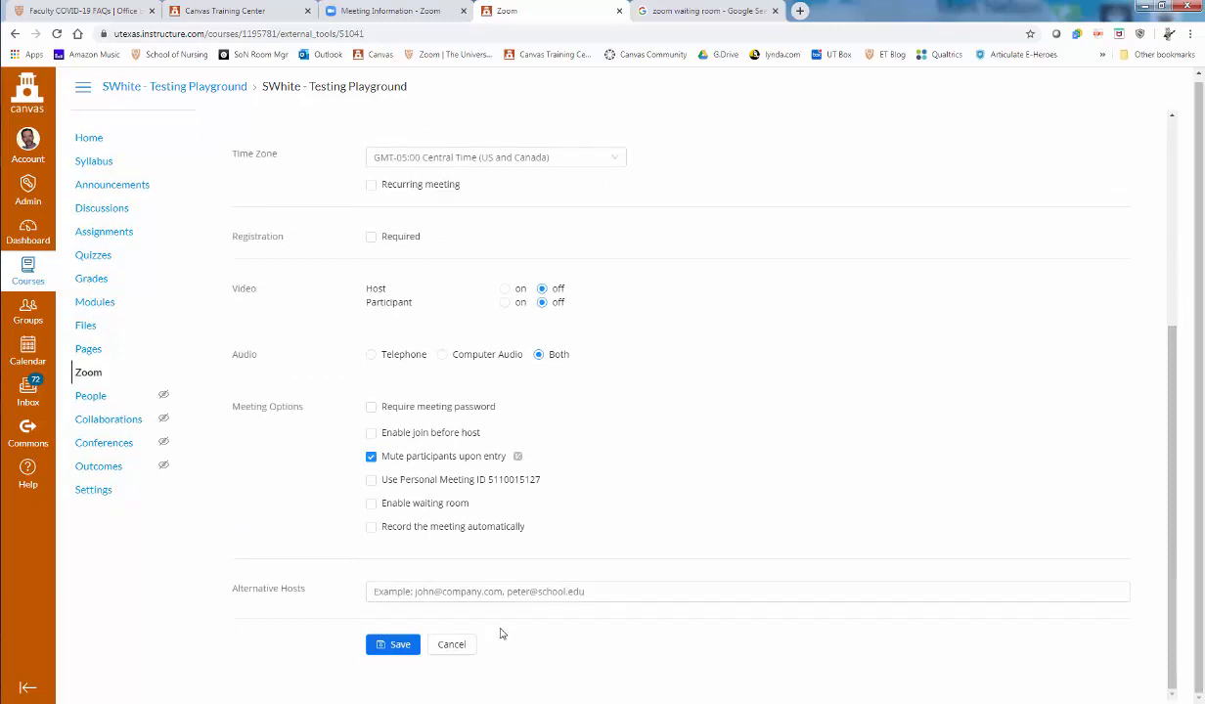
pyautogui.click(396, 645)
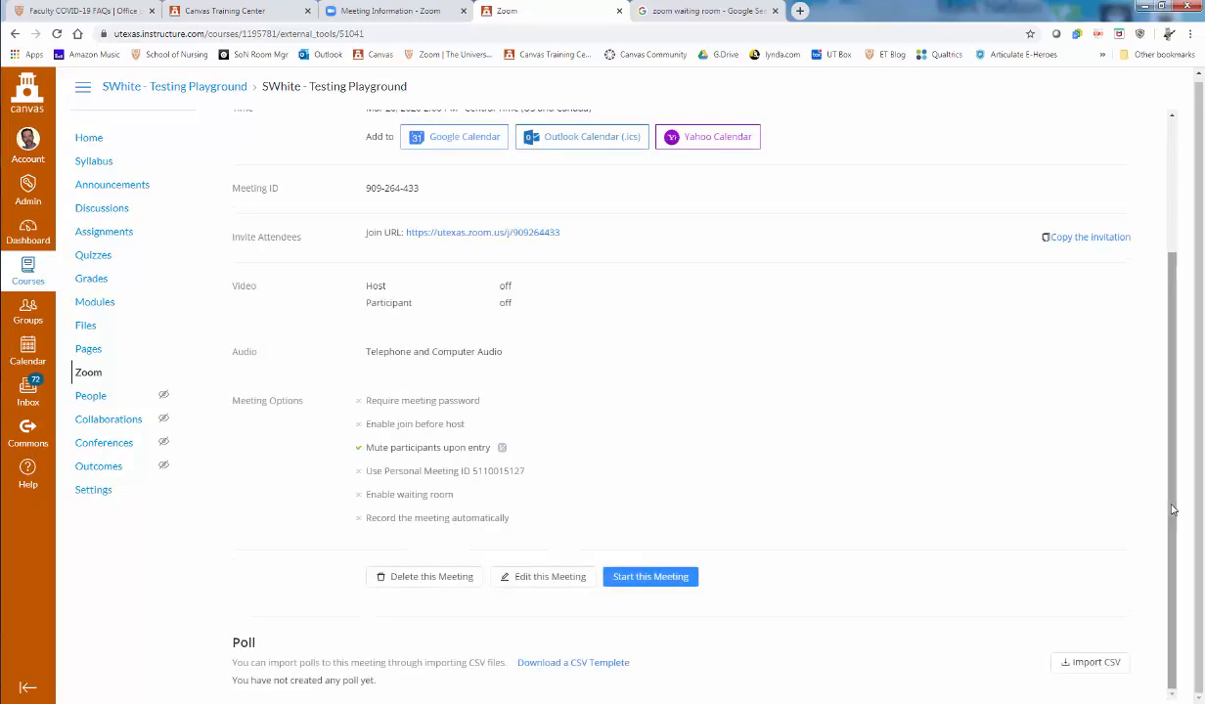
# Review the saved Office Hours meeting's details and check the course syllabus for its entry
pyautogui.scroll(3, 1164, 339)
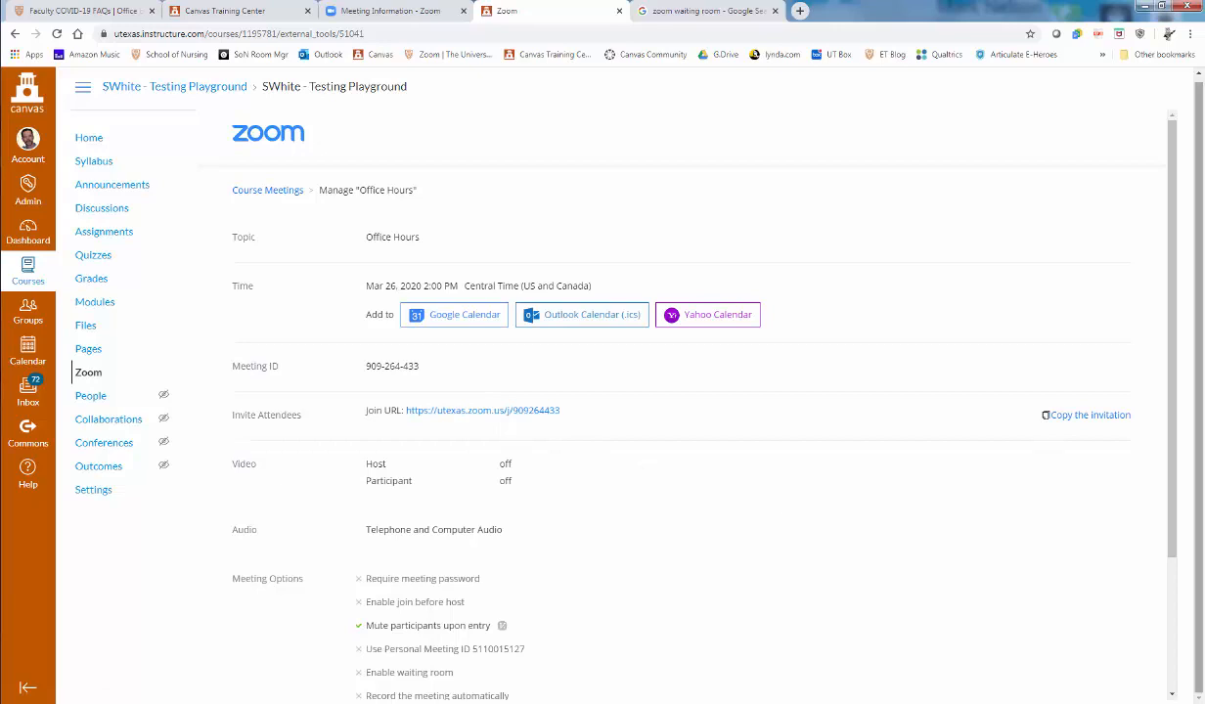
pyautogui.moveTo(1173, 354); pyautogui.dragTo(1174, 294)
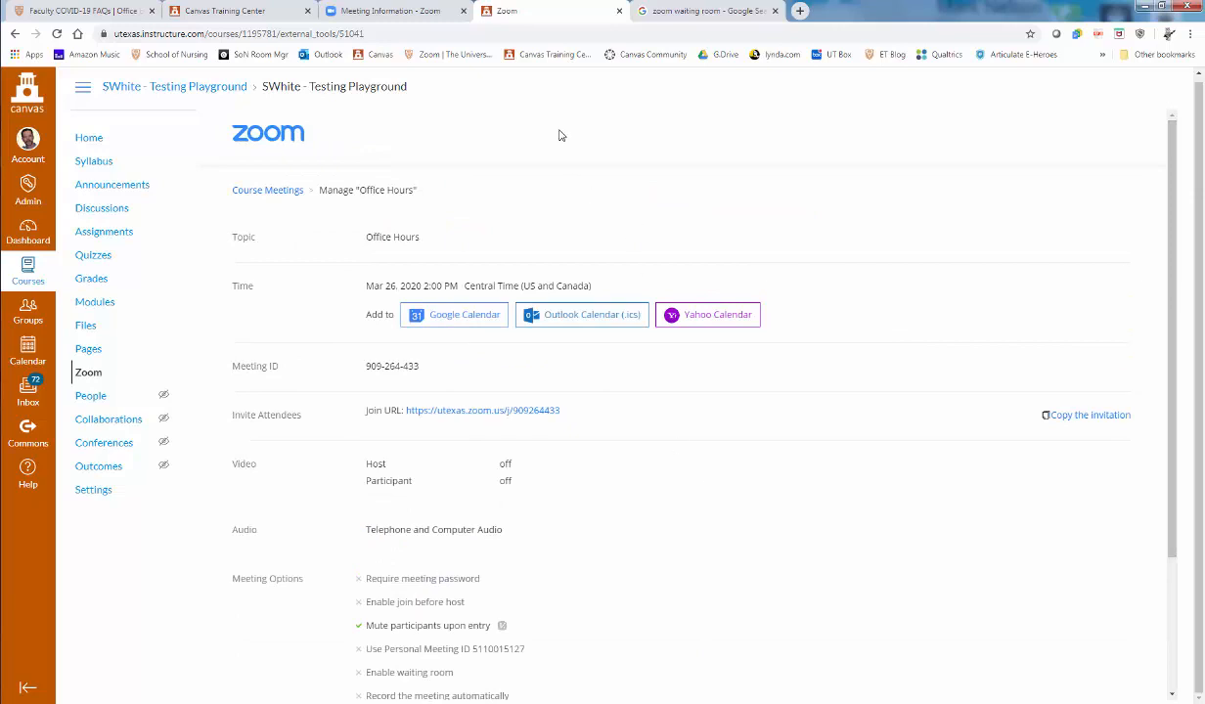
pyautogui.click(85, 165)
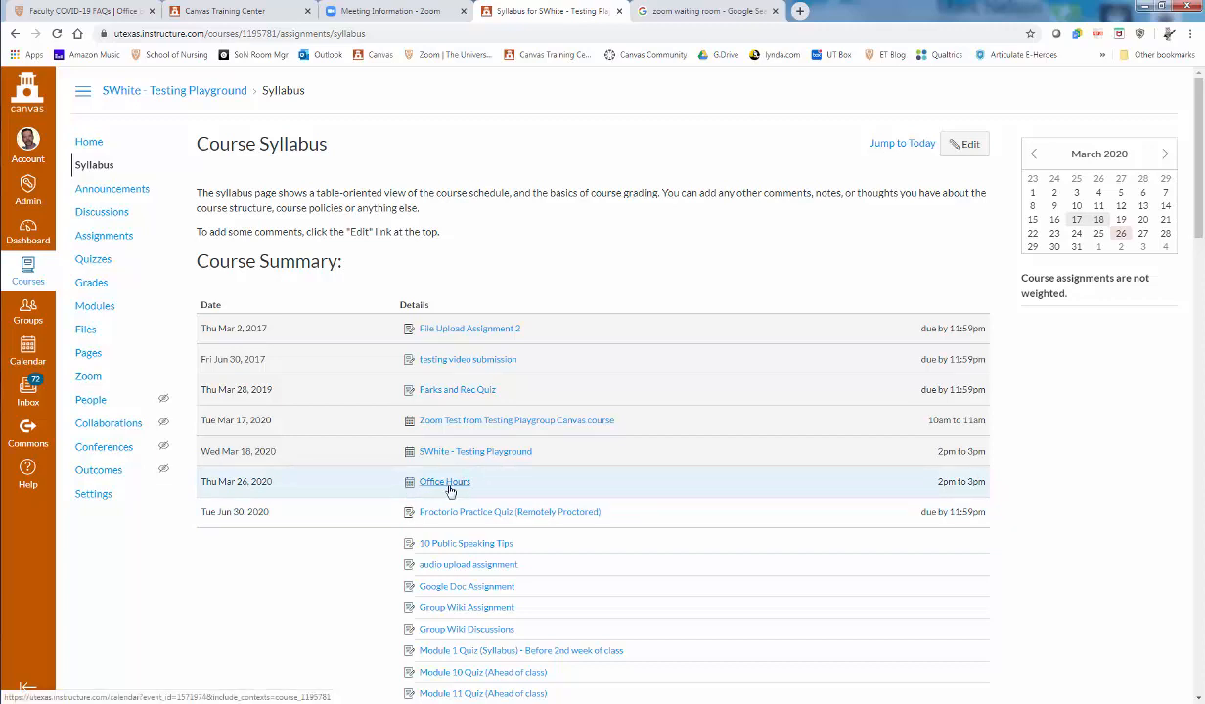
# Preview the Testing Playground course in Student View from the course settings, and leave Student View
pyautogui.click(90, 495)
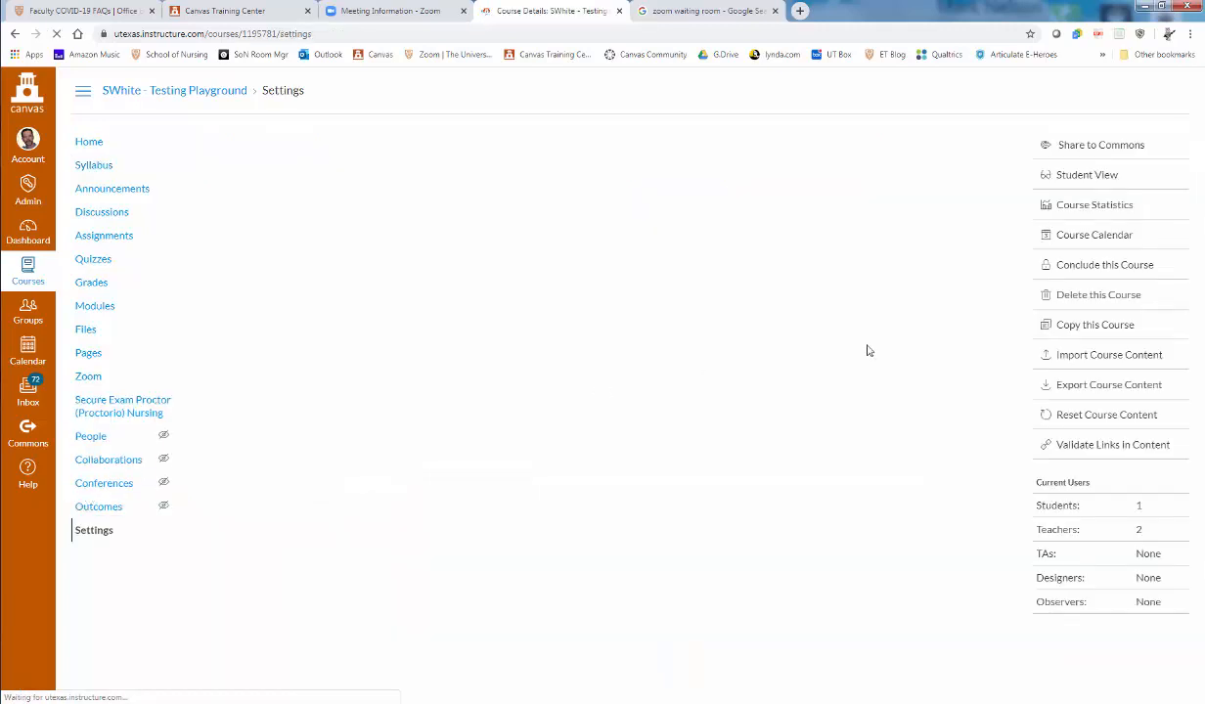
pyautogui.click(1074, 175)
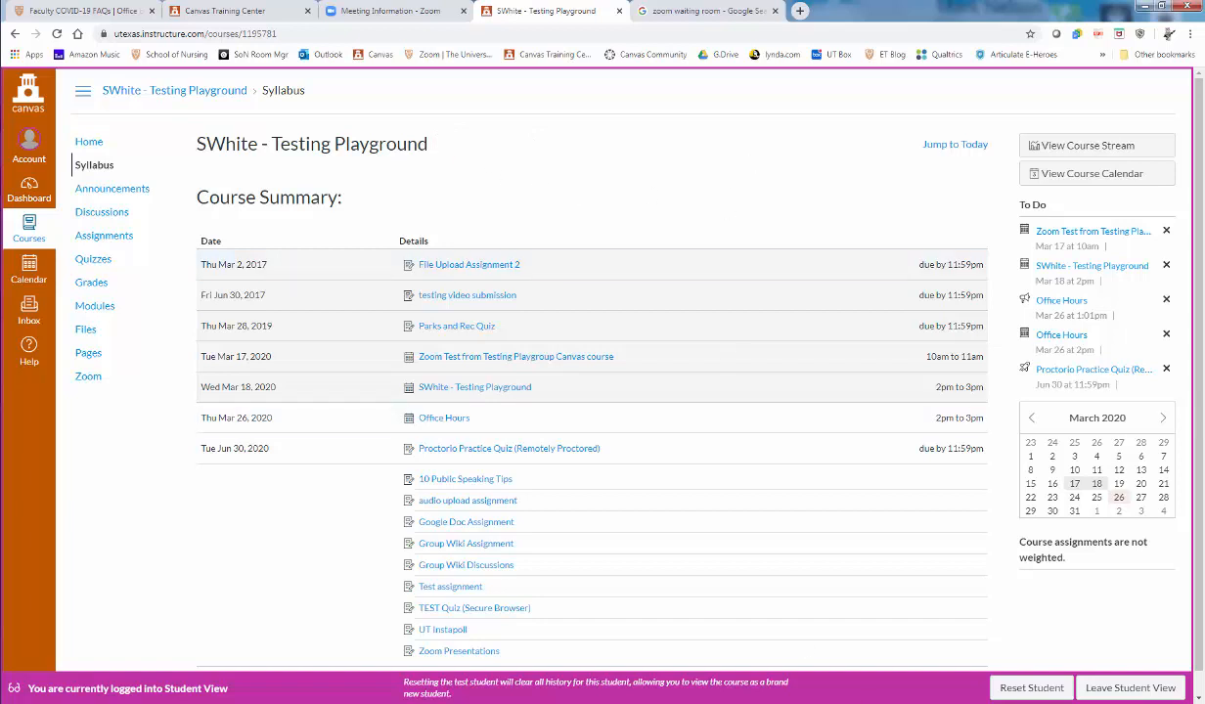
pyautogui.click(1125, 687)
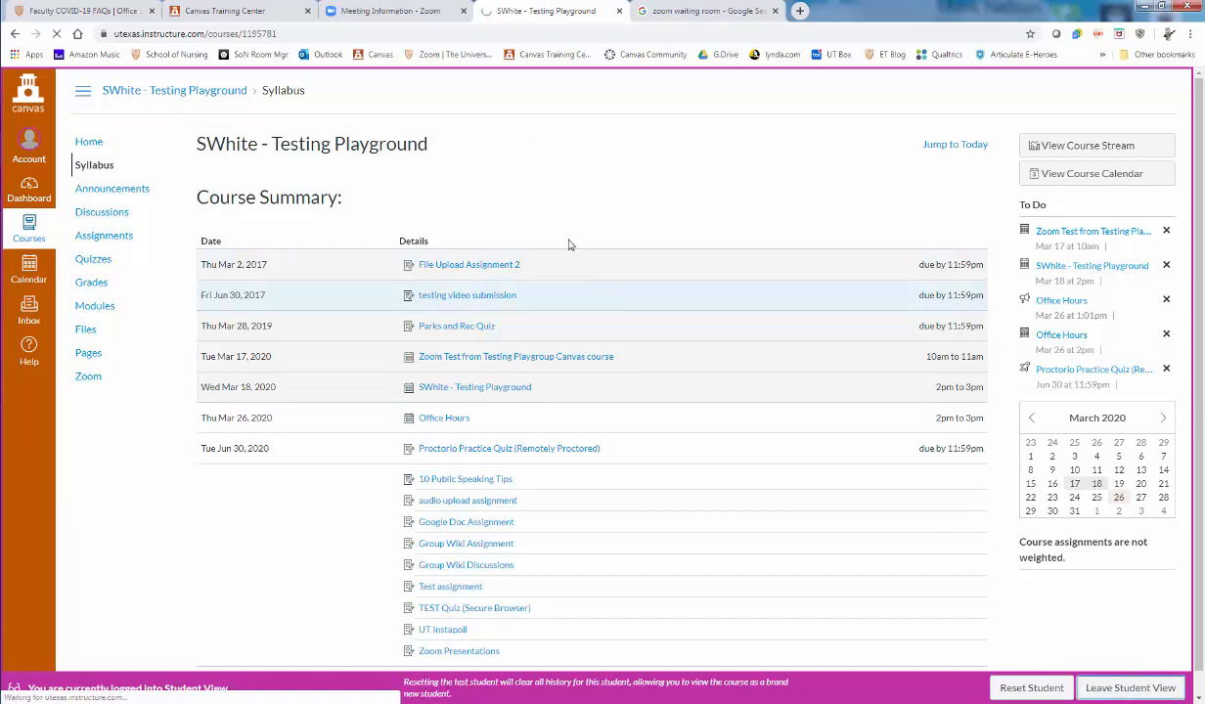
# Return to the Zoom meeting page, open the Zoom @ UT Austin website and look through its How To's
pyautogui.click(386, 11)
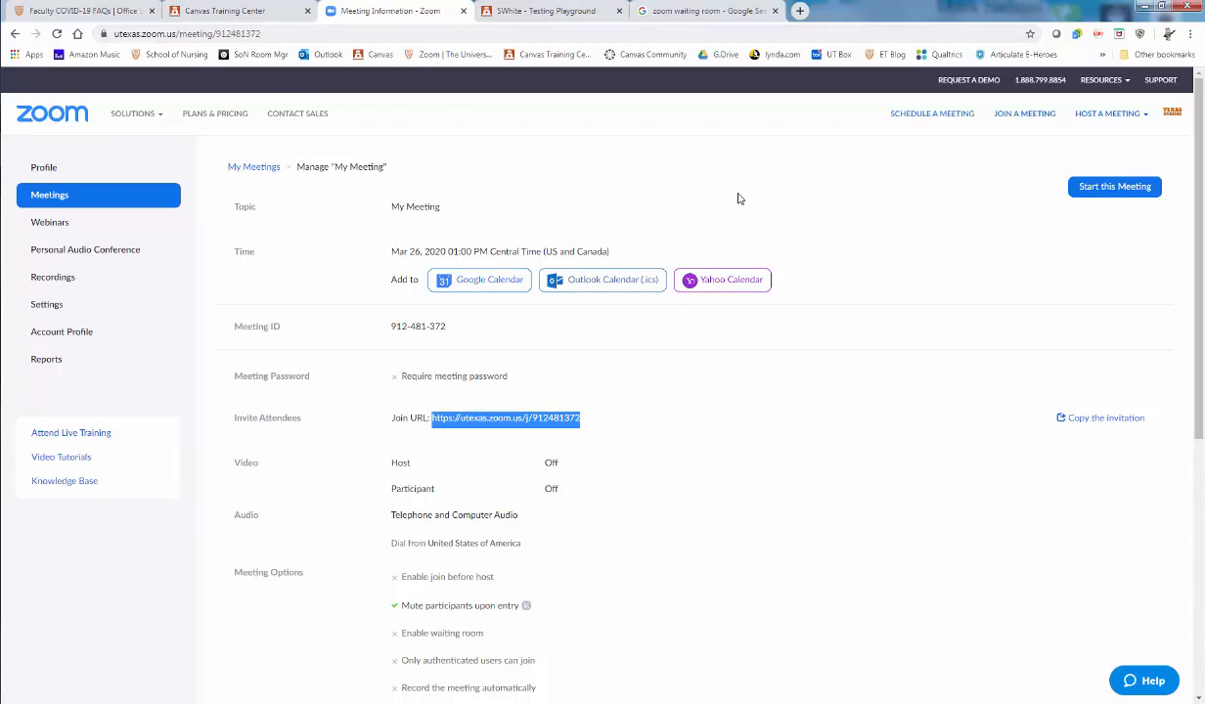
pyautogui.click(609, 417)
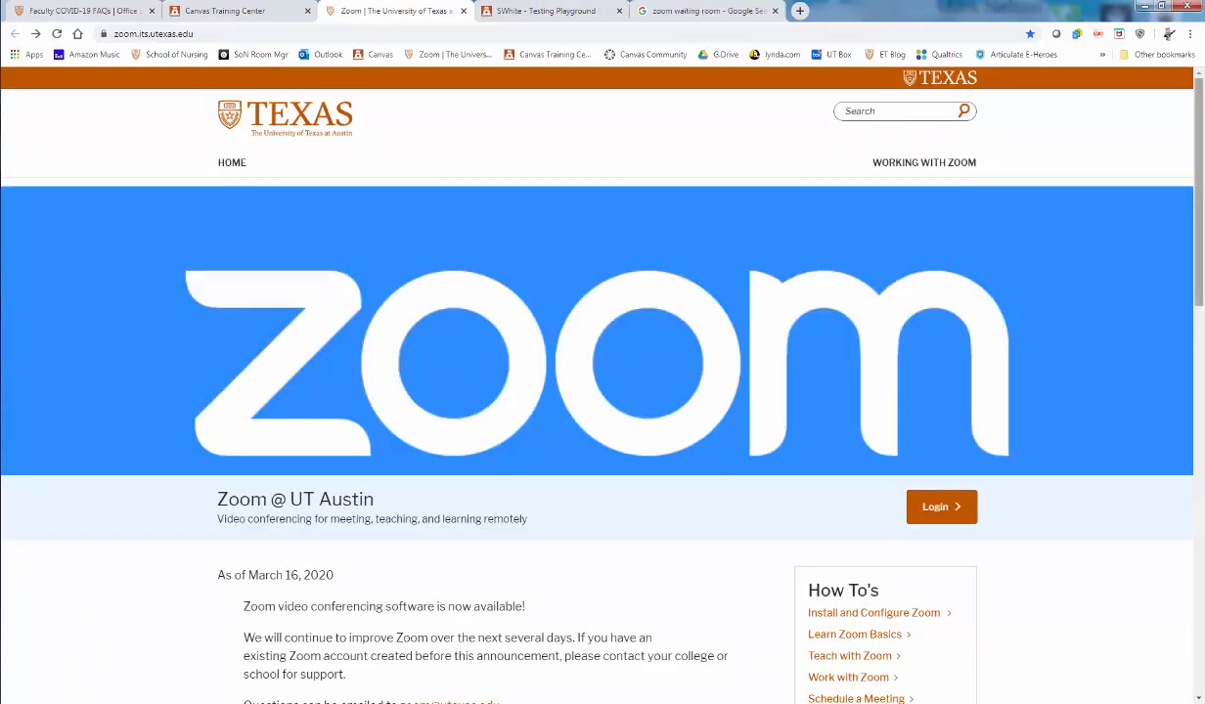
pyautogui.scroll(-3, 500, 387)
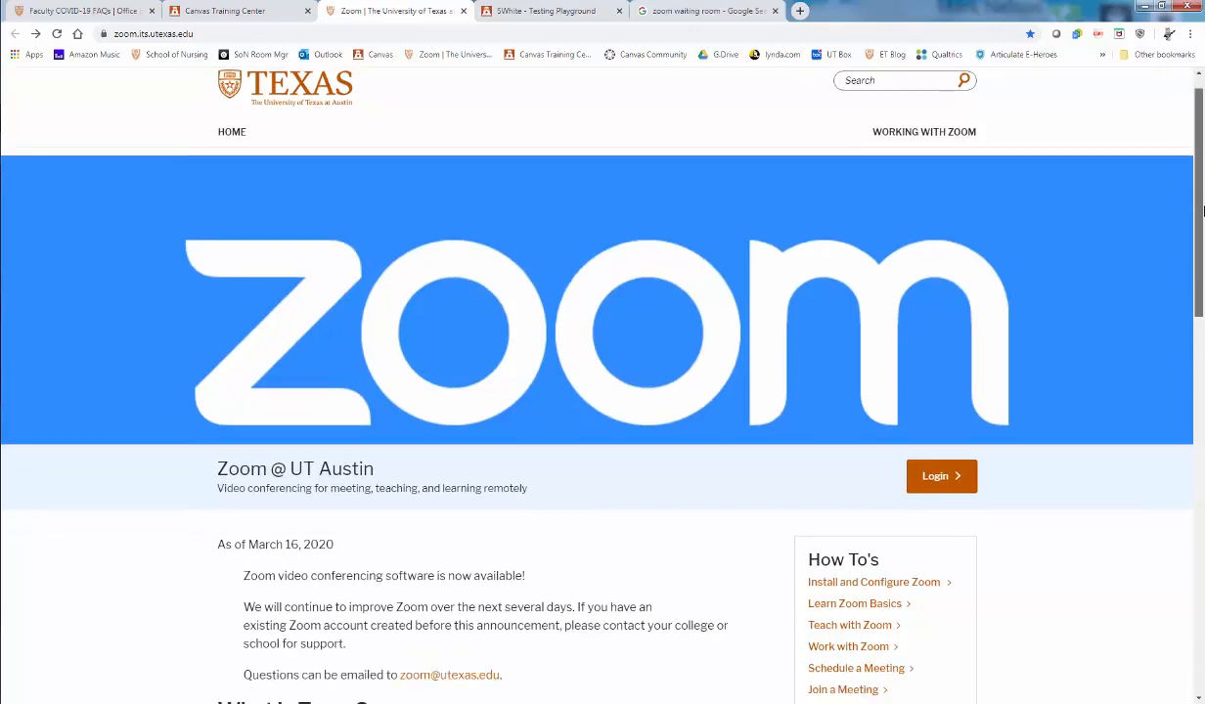